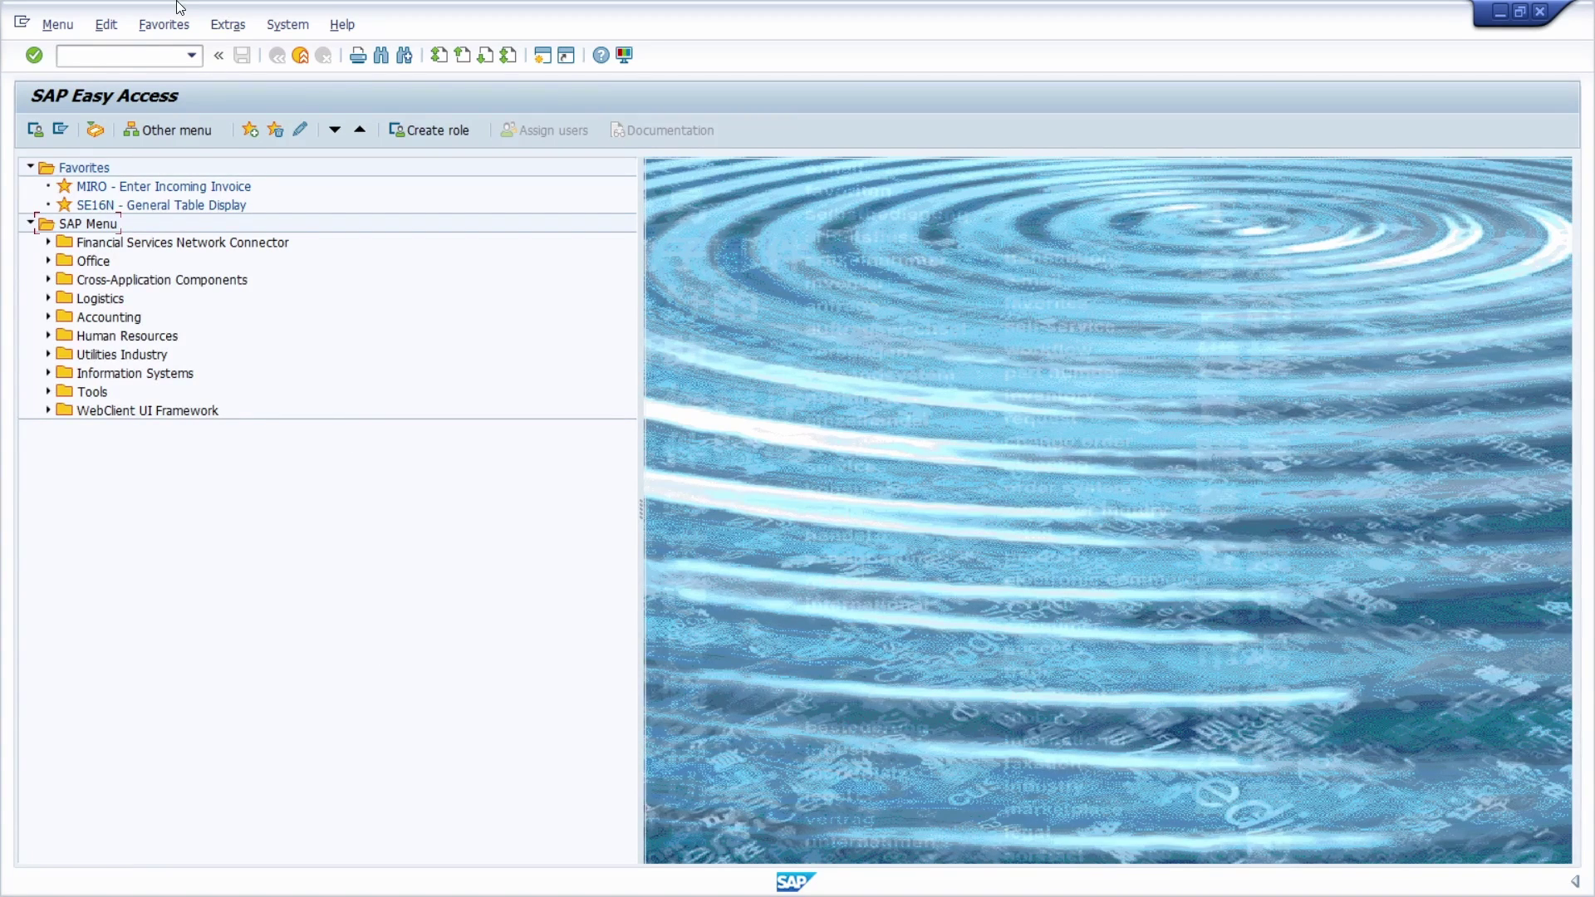
- Open transaction SE16N and load table DD02L to show its selection fields
{"action": "left_click", "coordinate": [86, 61]}
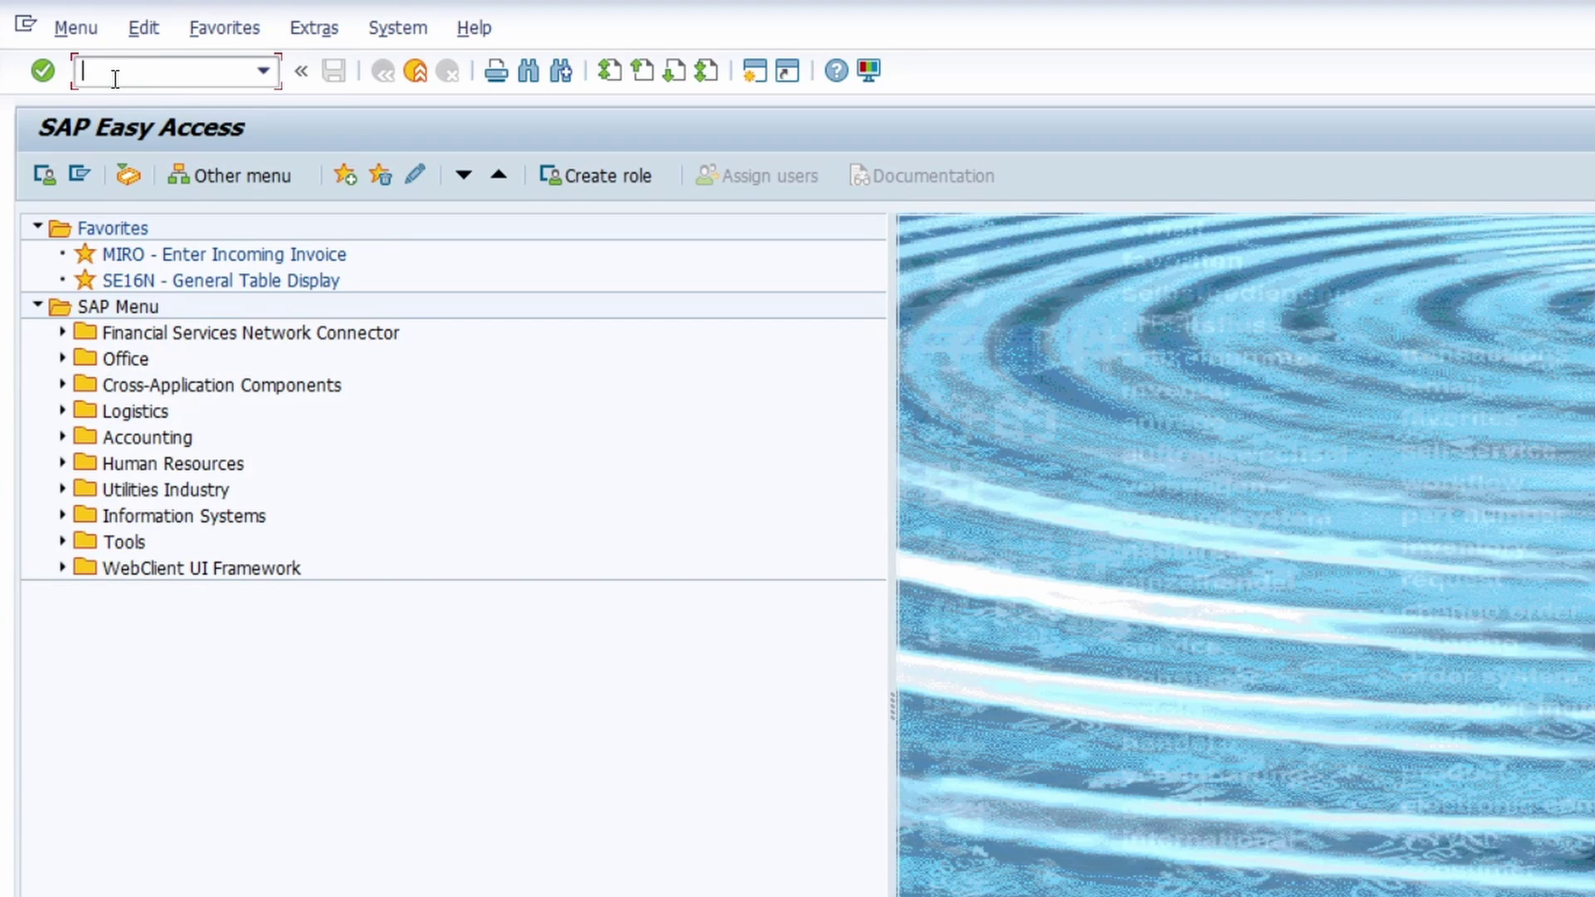
{"action": "type", "text": "SE16N"}
{"action": "key", "text": "BackSpace"}
{"action": "type", "text": "H"}
{"action": "key", "text": "BackSpace"}
{"action": "type", "text": "N"}
{"action": "key", "text": "Return"}
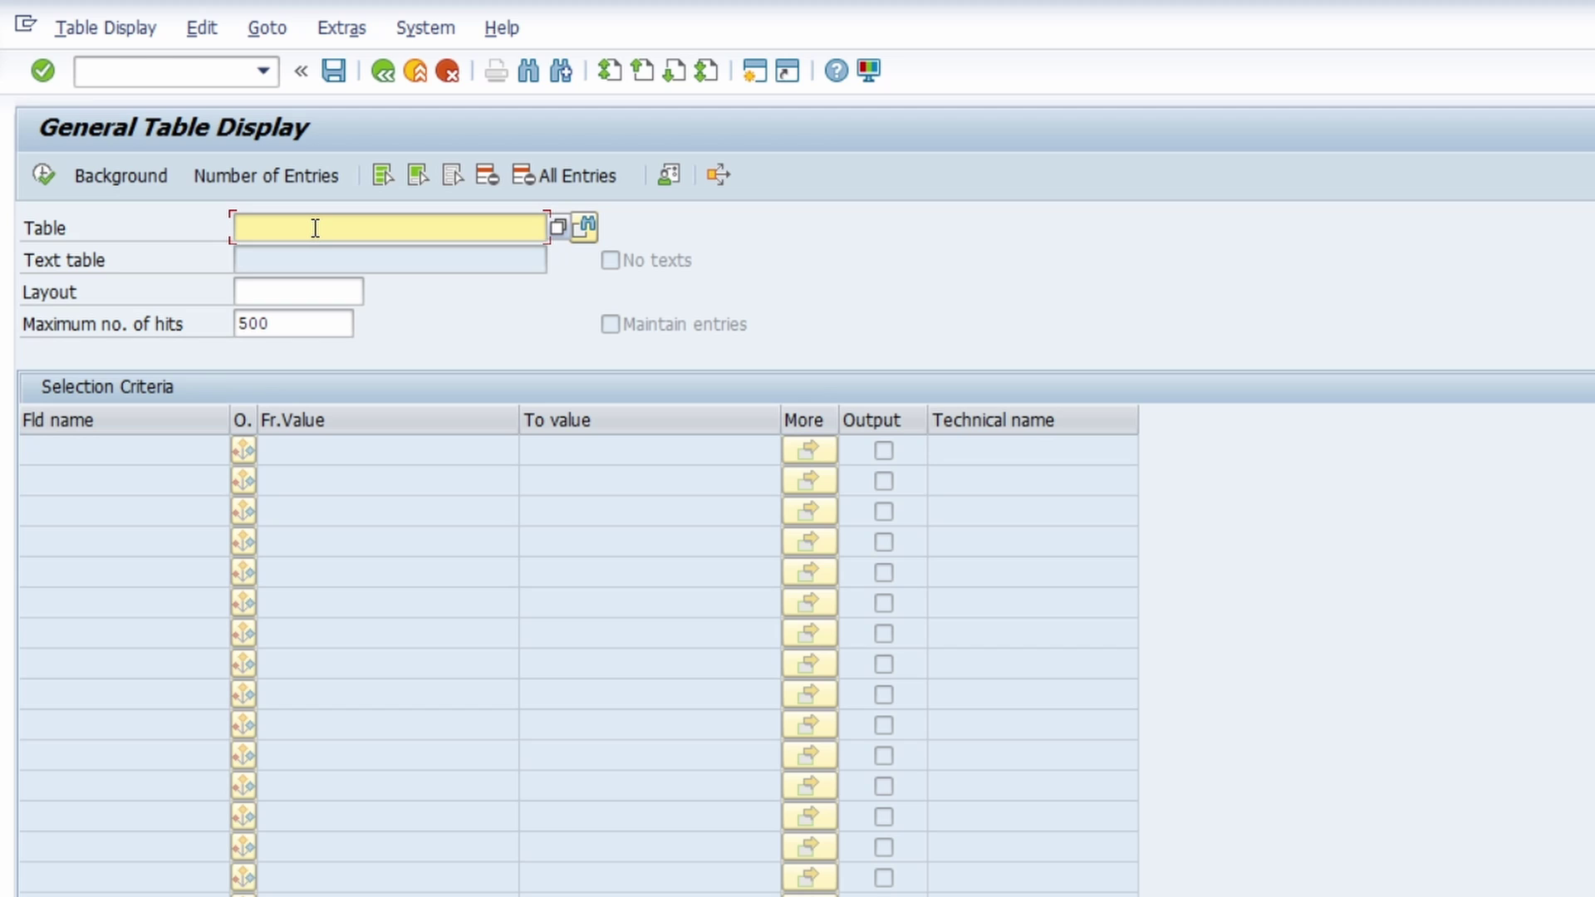
{"action": "type", "text": "dd02"}
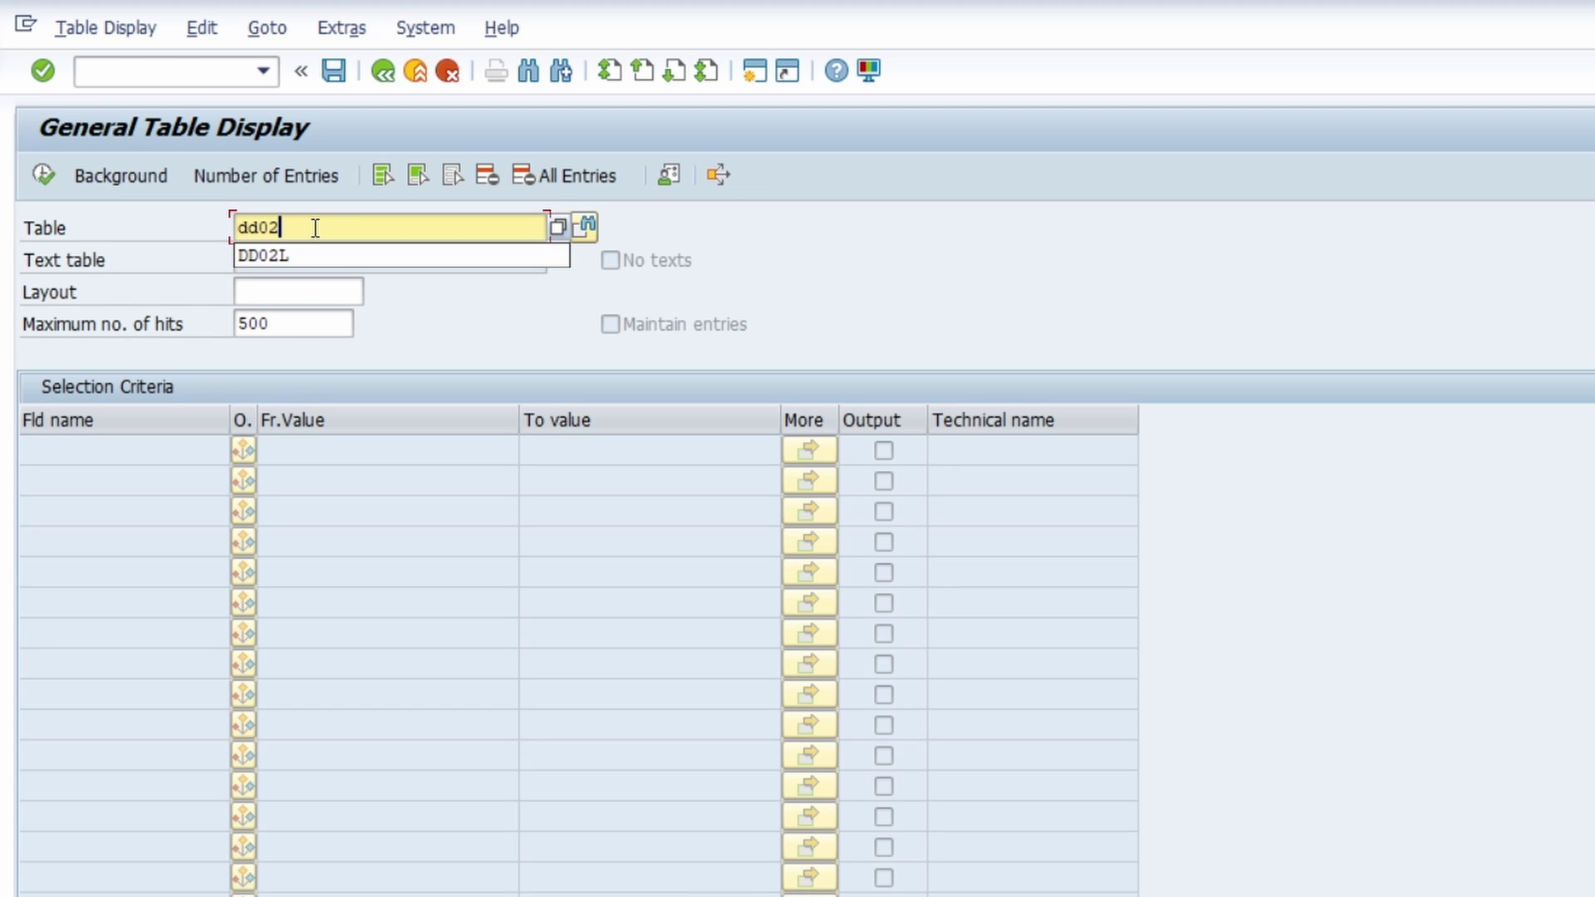
{"action": "type", "text": "l"}
{"action": "key", "text": "Return"}
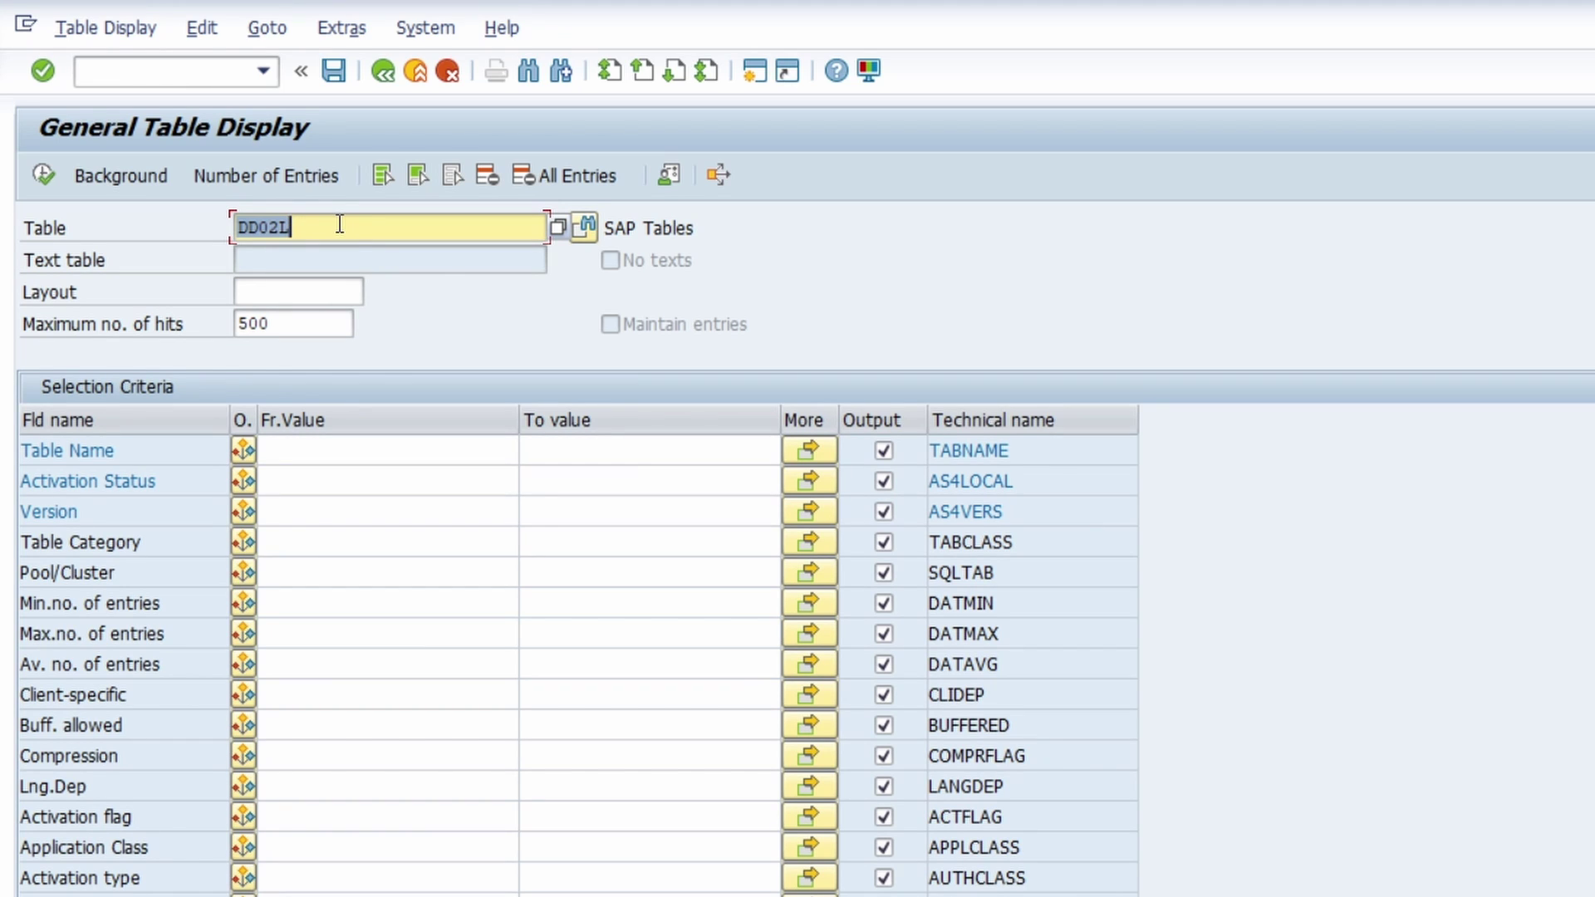
- Remove the 500 maximum-hits limit and count DD02L's entries (624.074)
{"action": "double_click", "coordinate": [316, 322]}
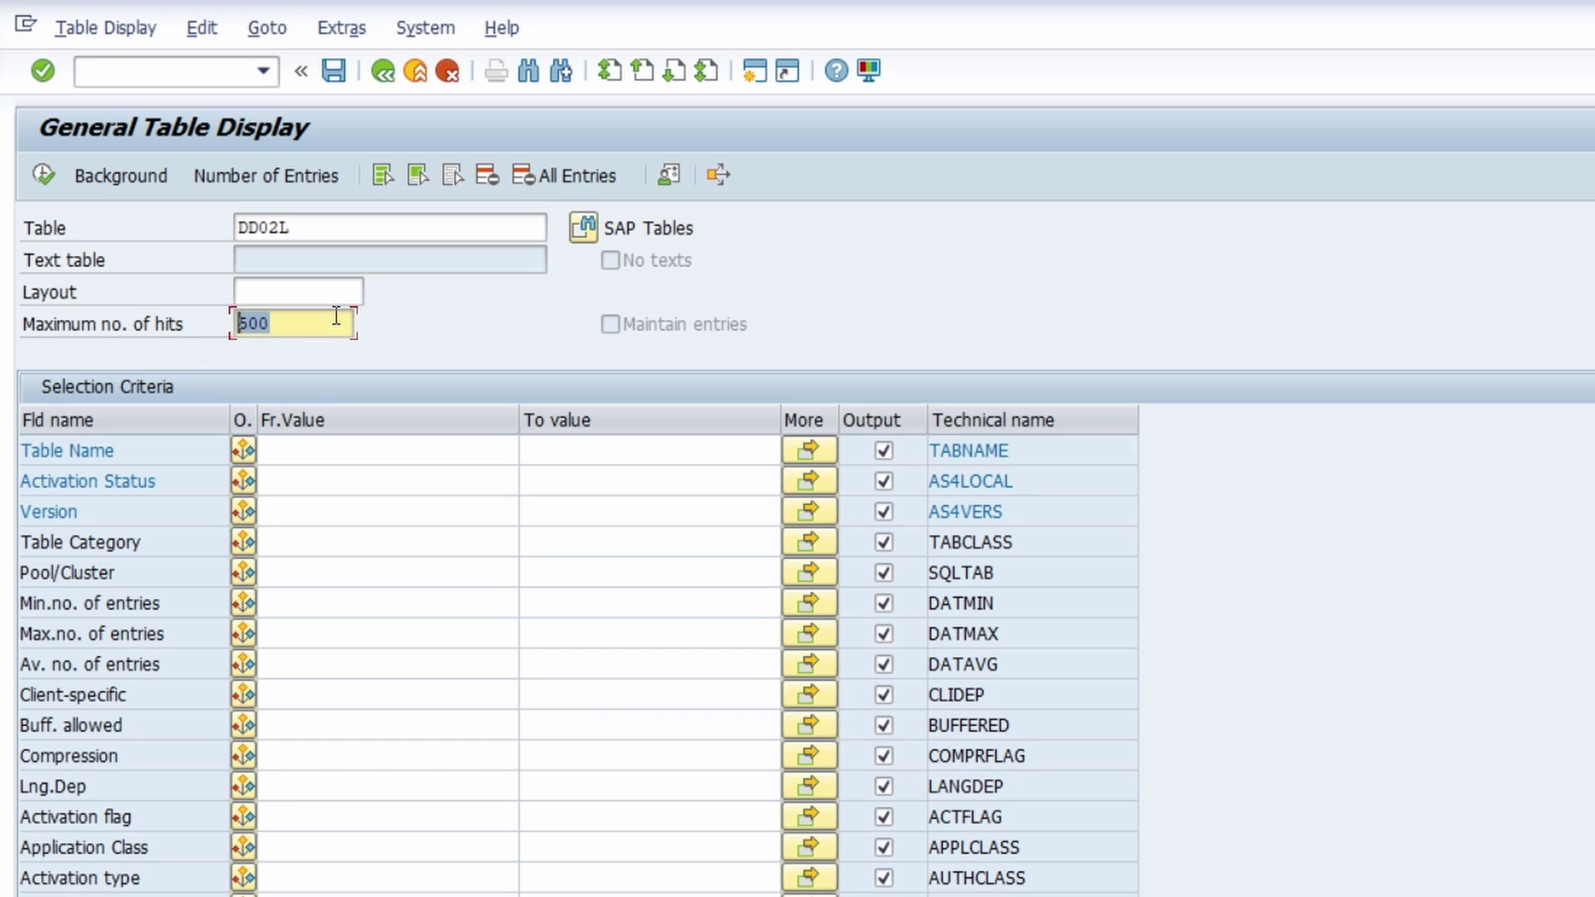
{"action": "key", "text": "BackSpace"}
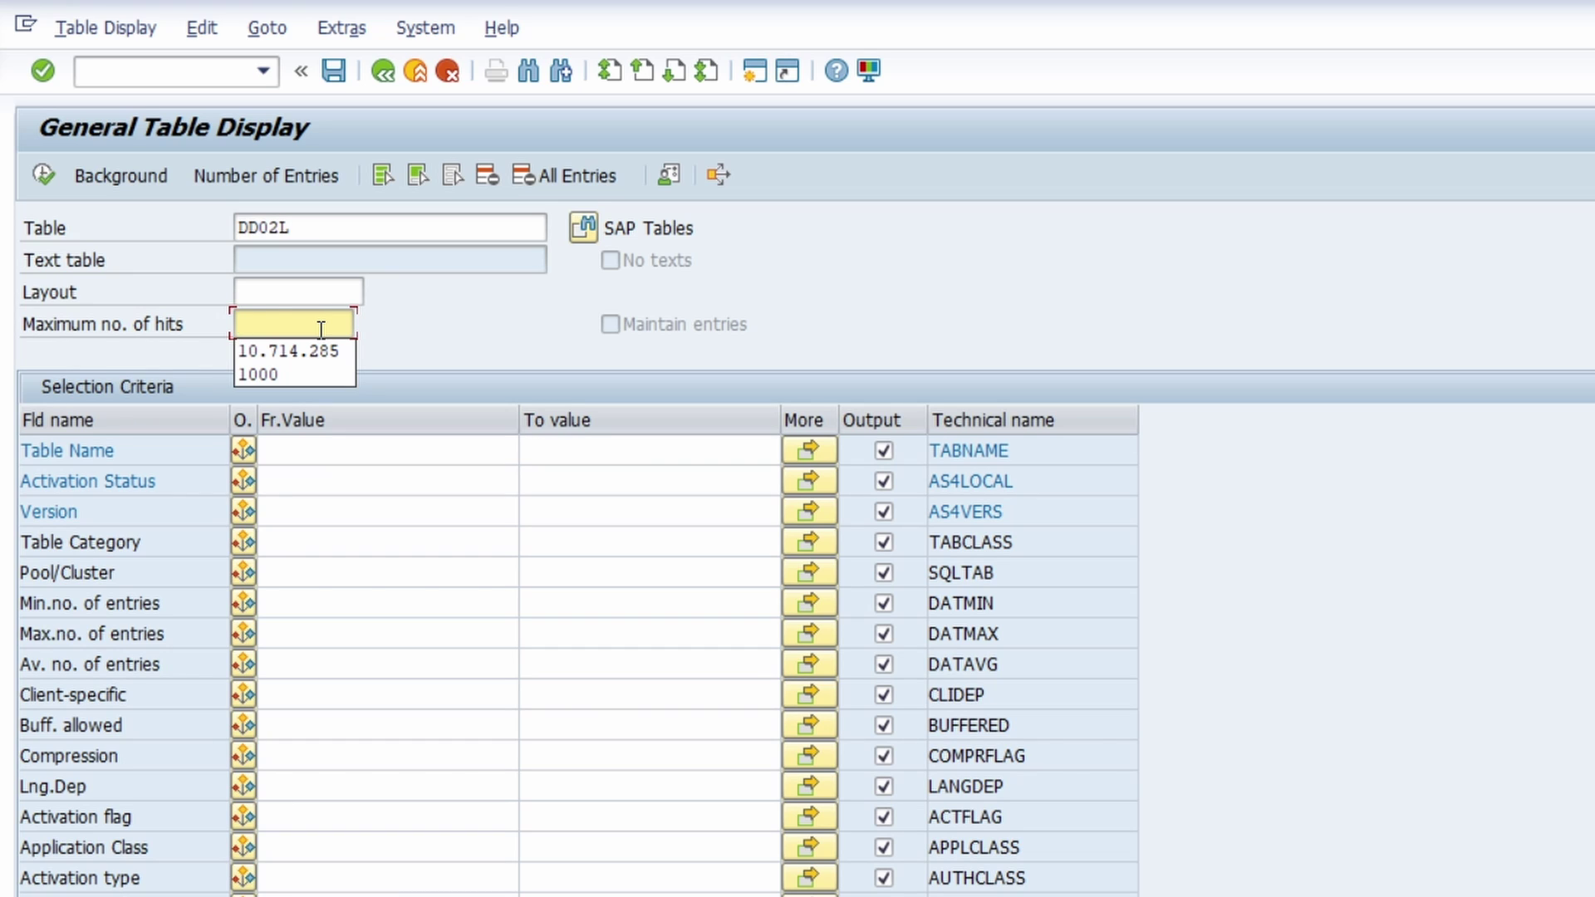
{"action": "key", "text": "Escape"}
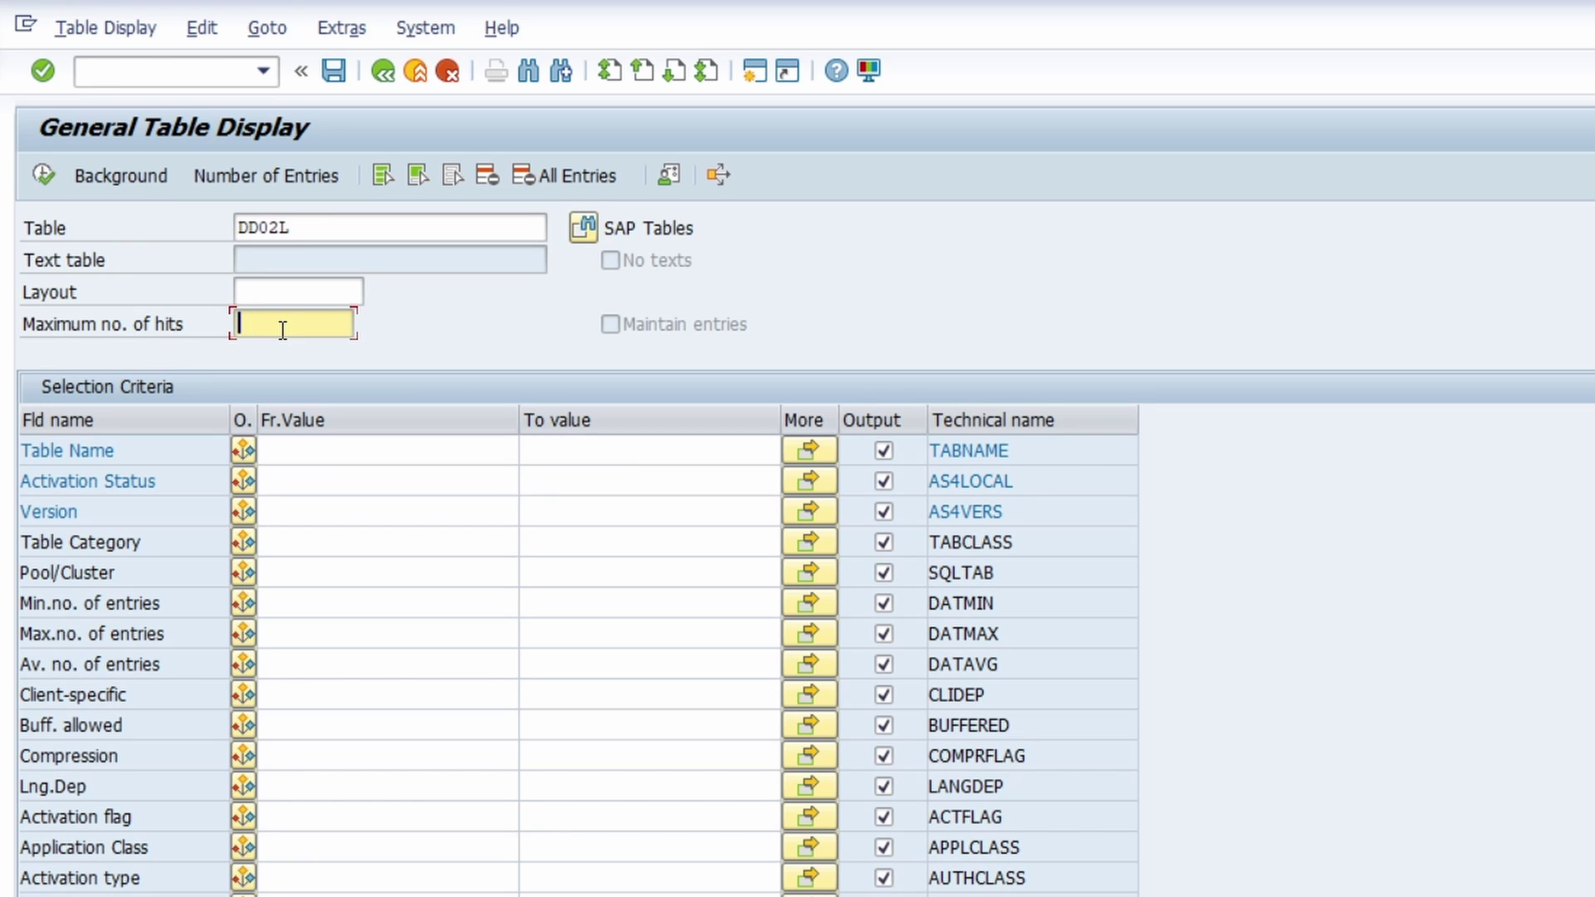
{"action": "left_click", "coordinate": [260, 181]}
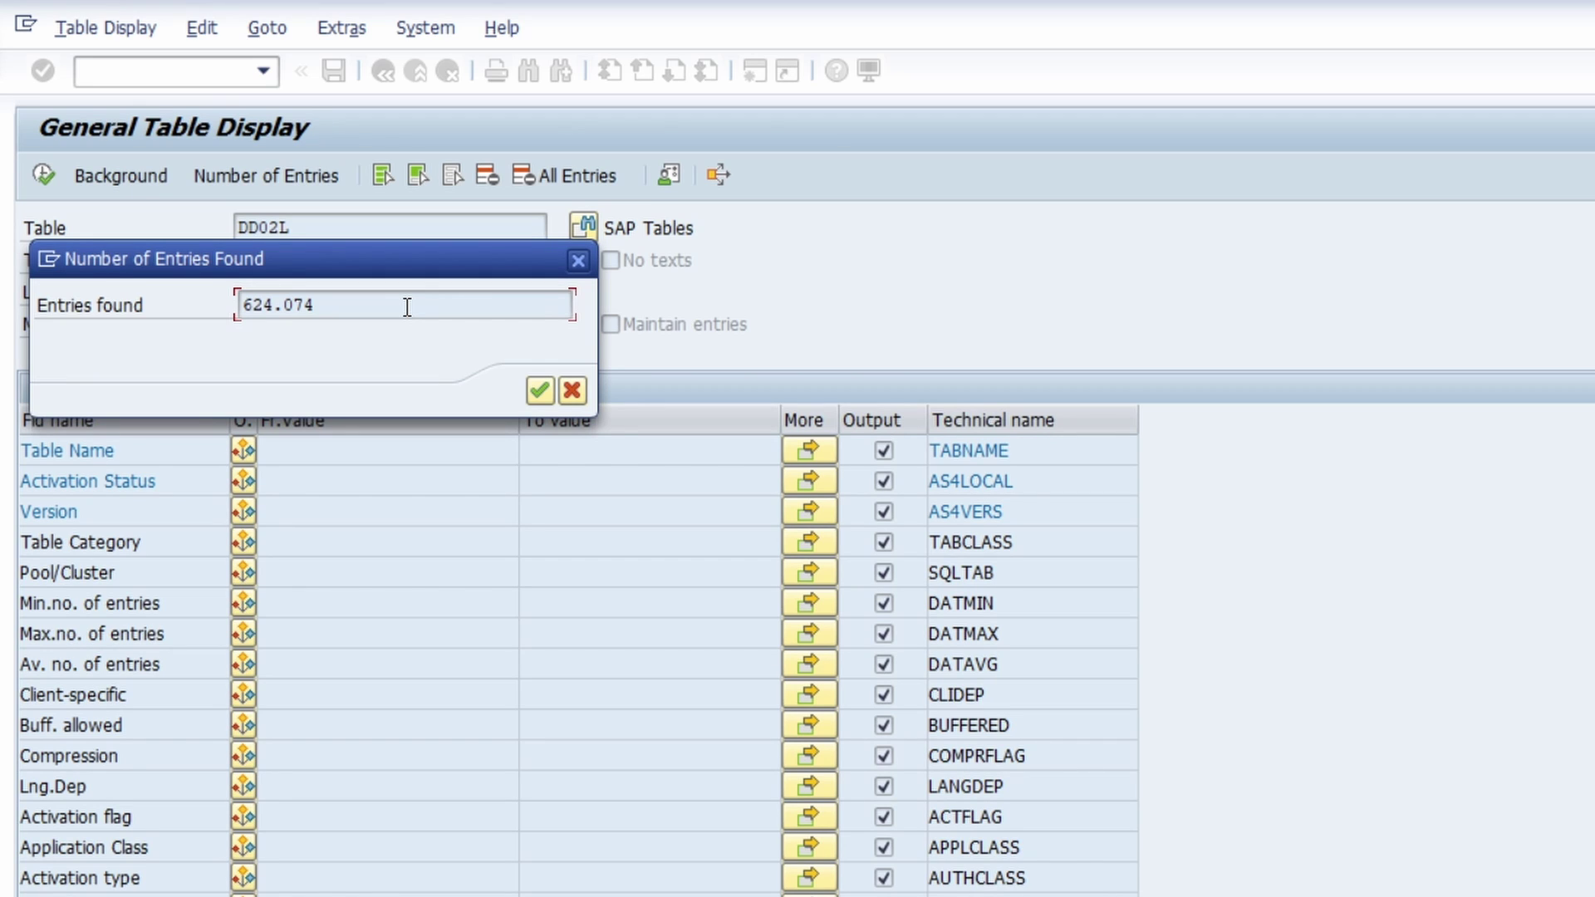
- Filter DD02L on table name MARA, run it, and view the single hit's field details
{"action": "left_click", "coordinate": [573, 261]}
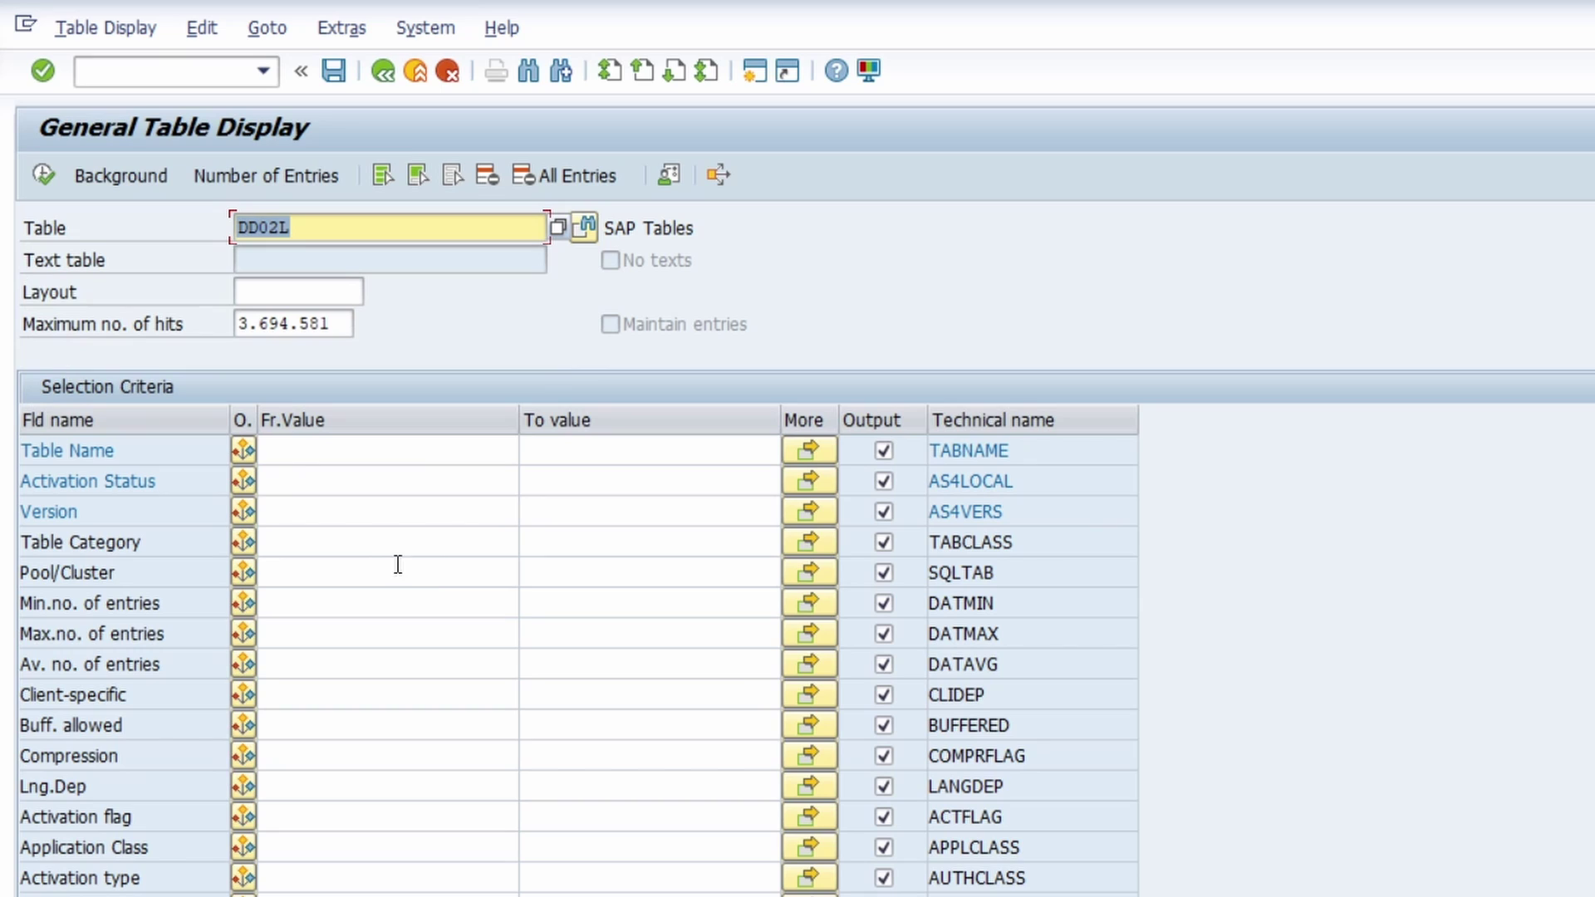
{"action": "left_click", "coordinate": [323, 456]}
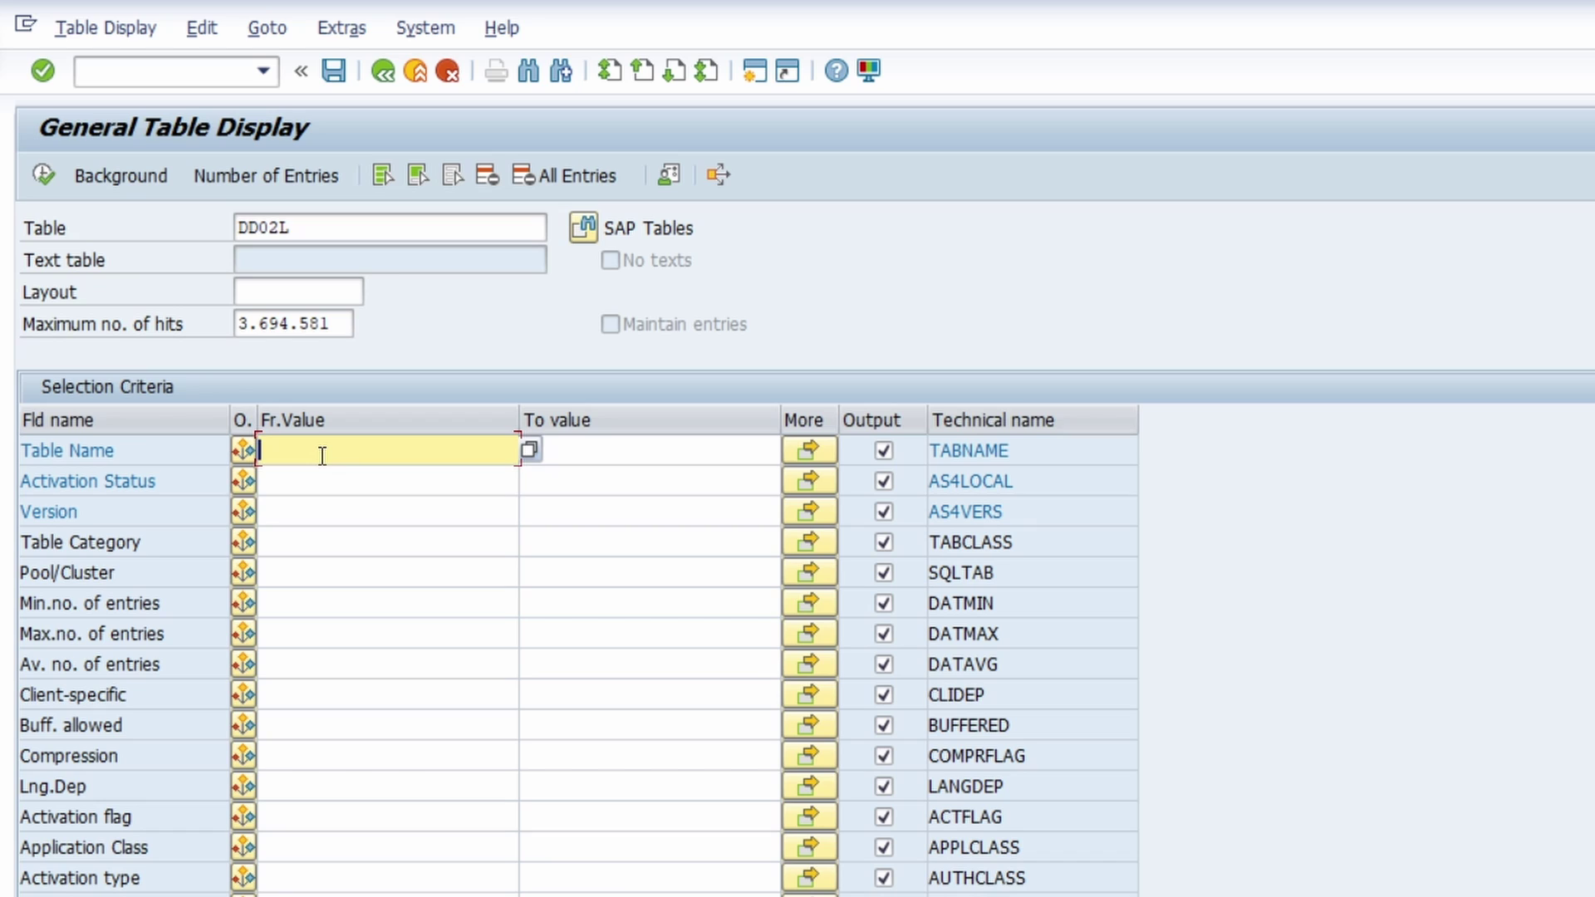
{"action": "type", "text": "MARA"}
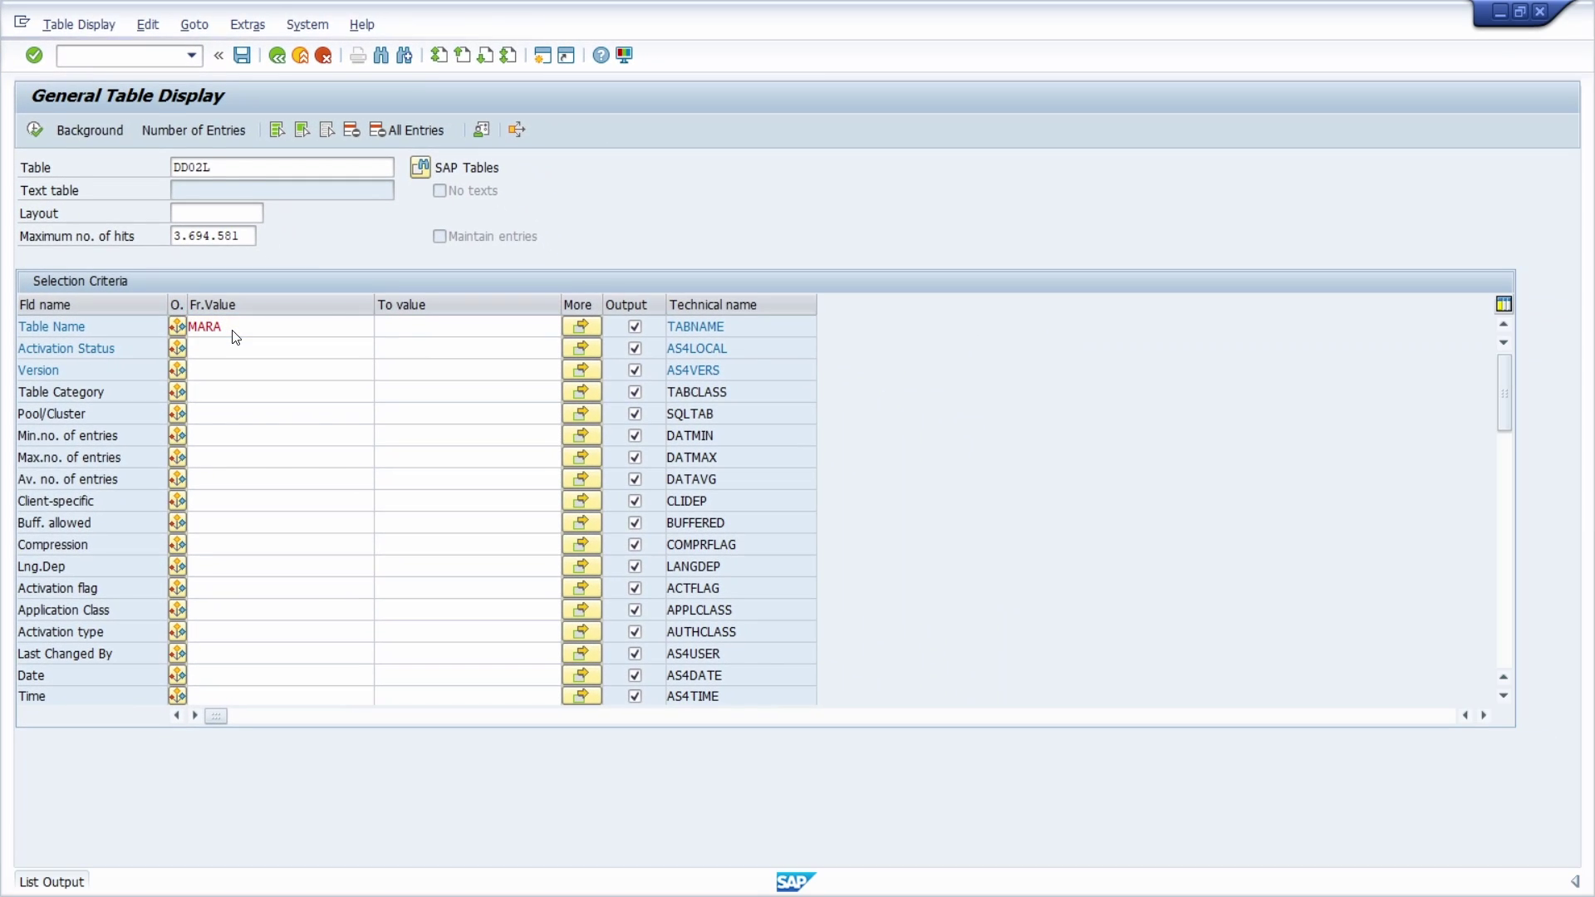
{"action": "key", "text": "F8"}
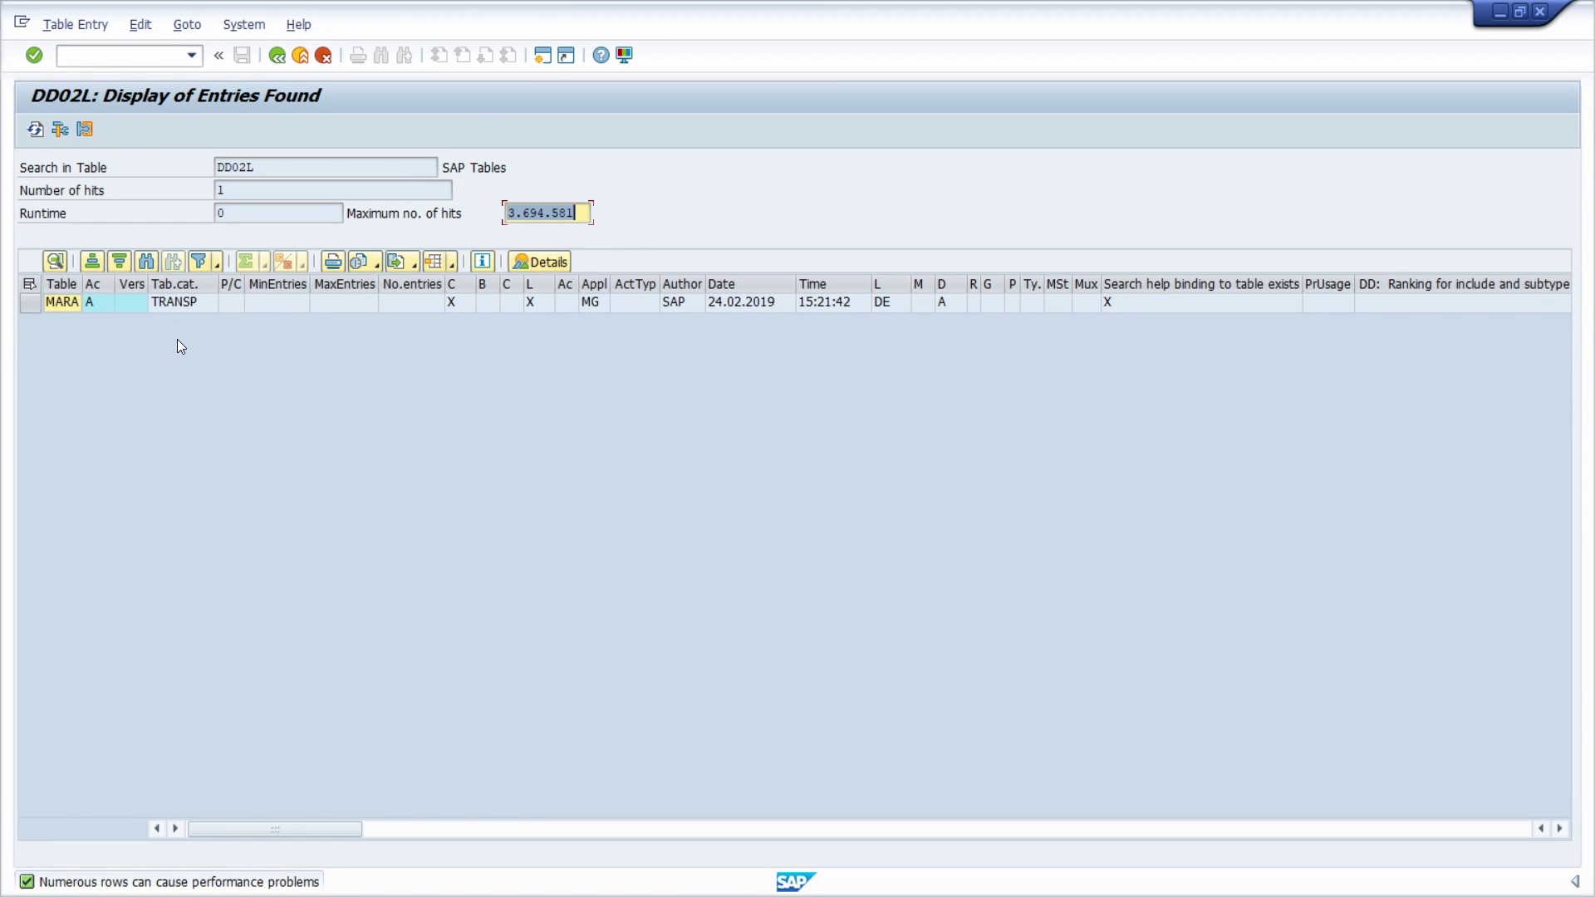
{"action": "double_click", "coordinate": [58, 302]}
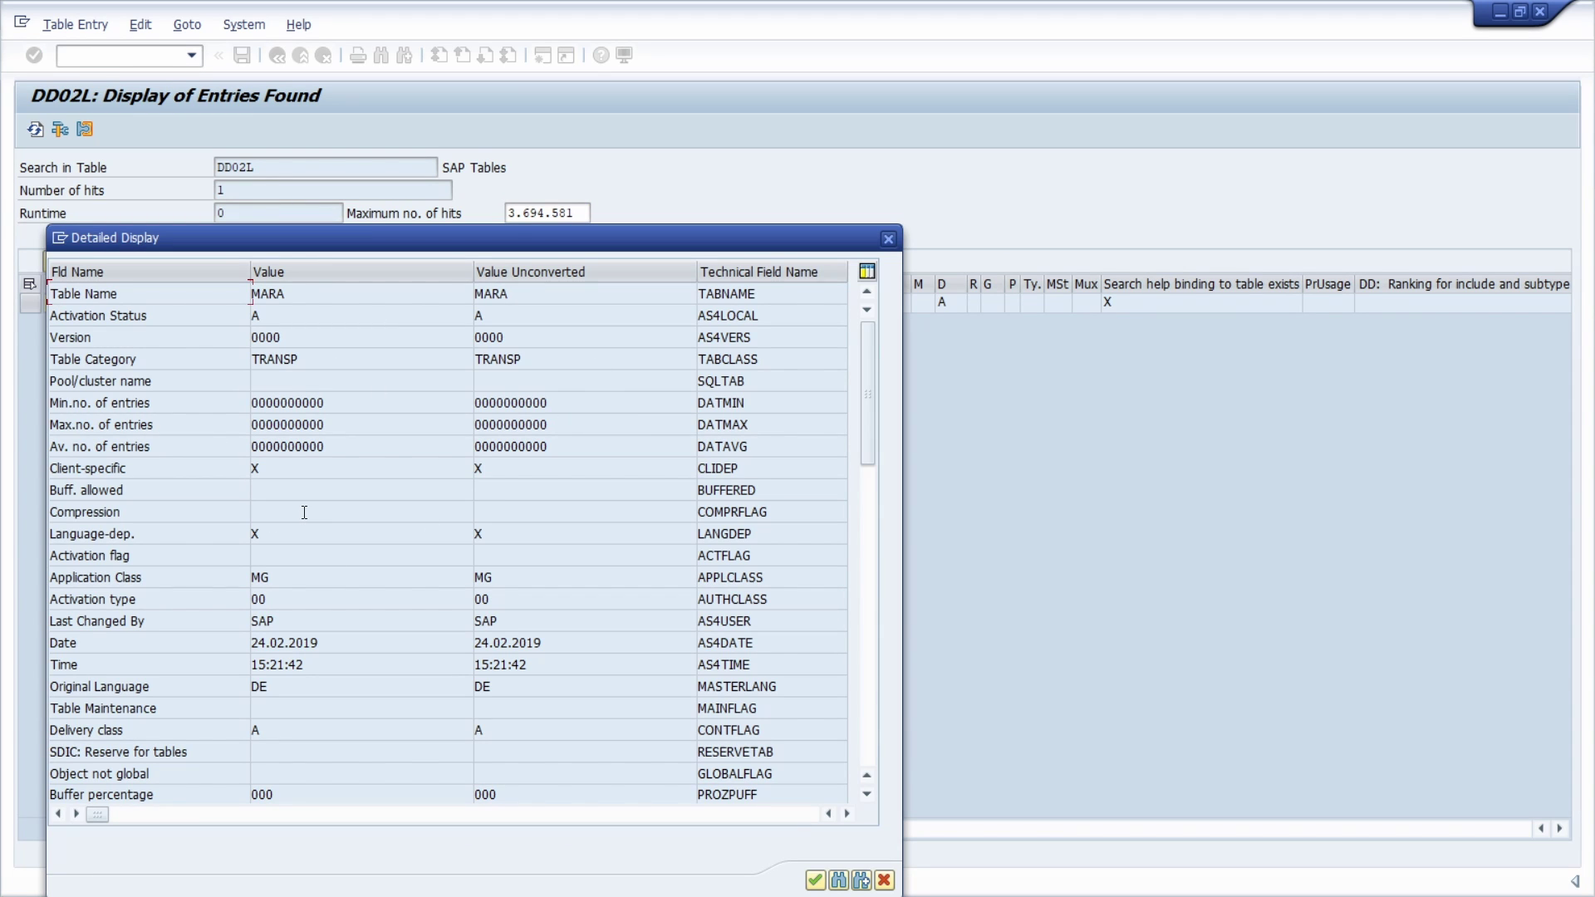
- Change the table-name filter from MARA to MA* and list the 831 matching tables
{"action": "left_click", "coordinate": [888, 240]}
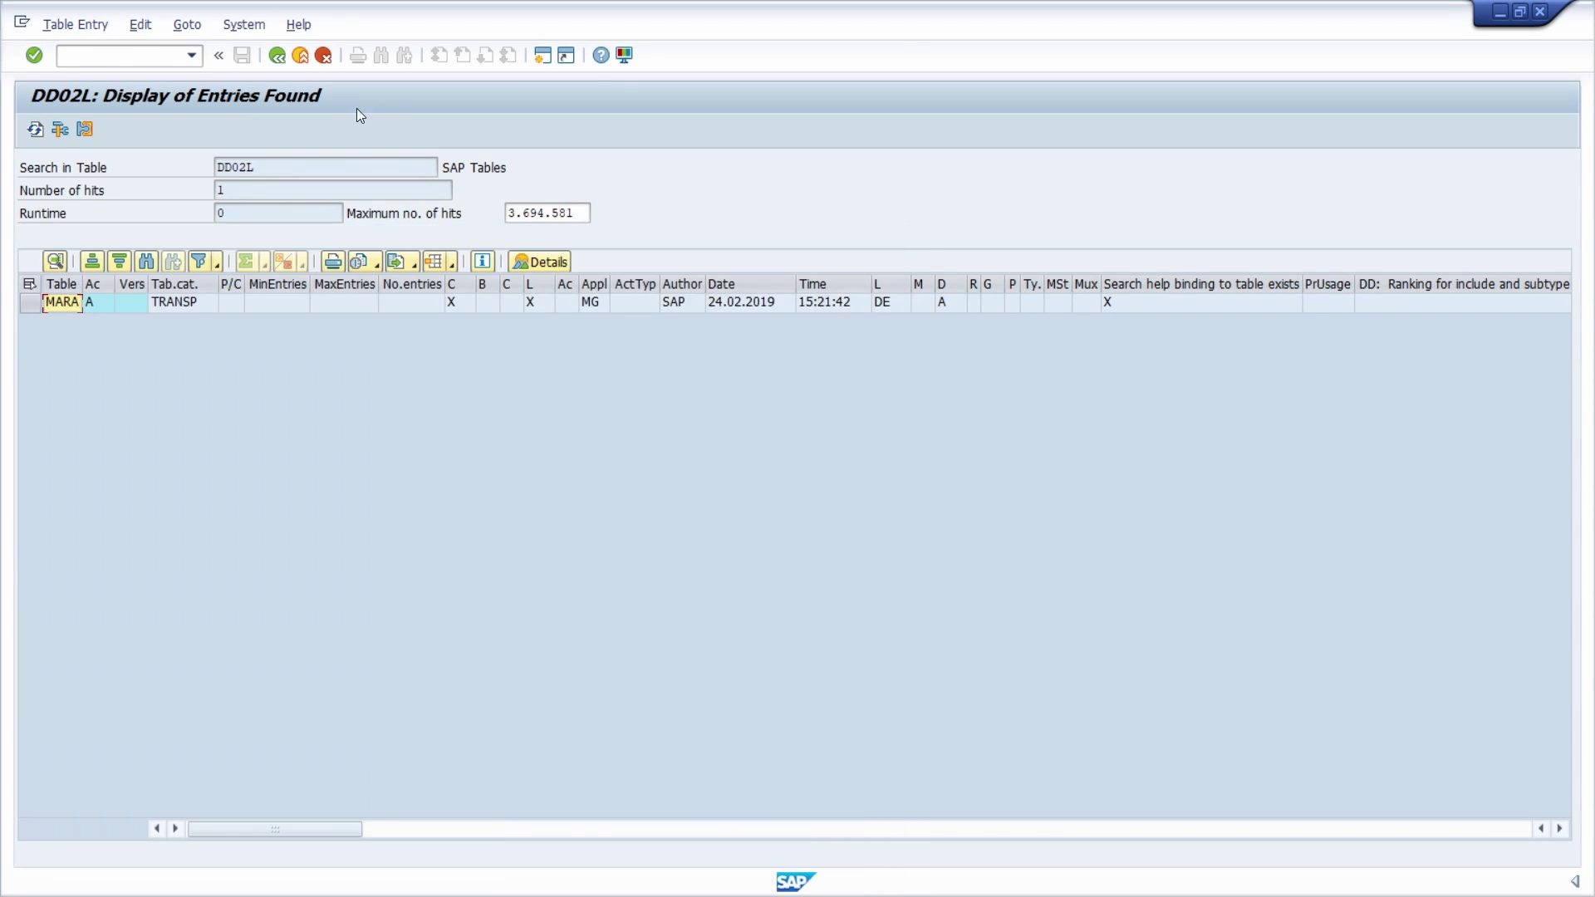
{"action": "left_click", "coordinate": [278, 57]}
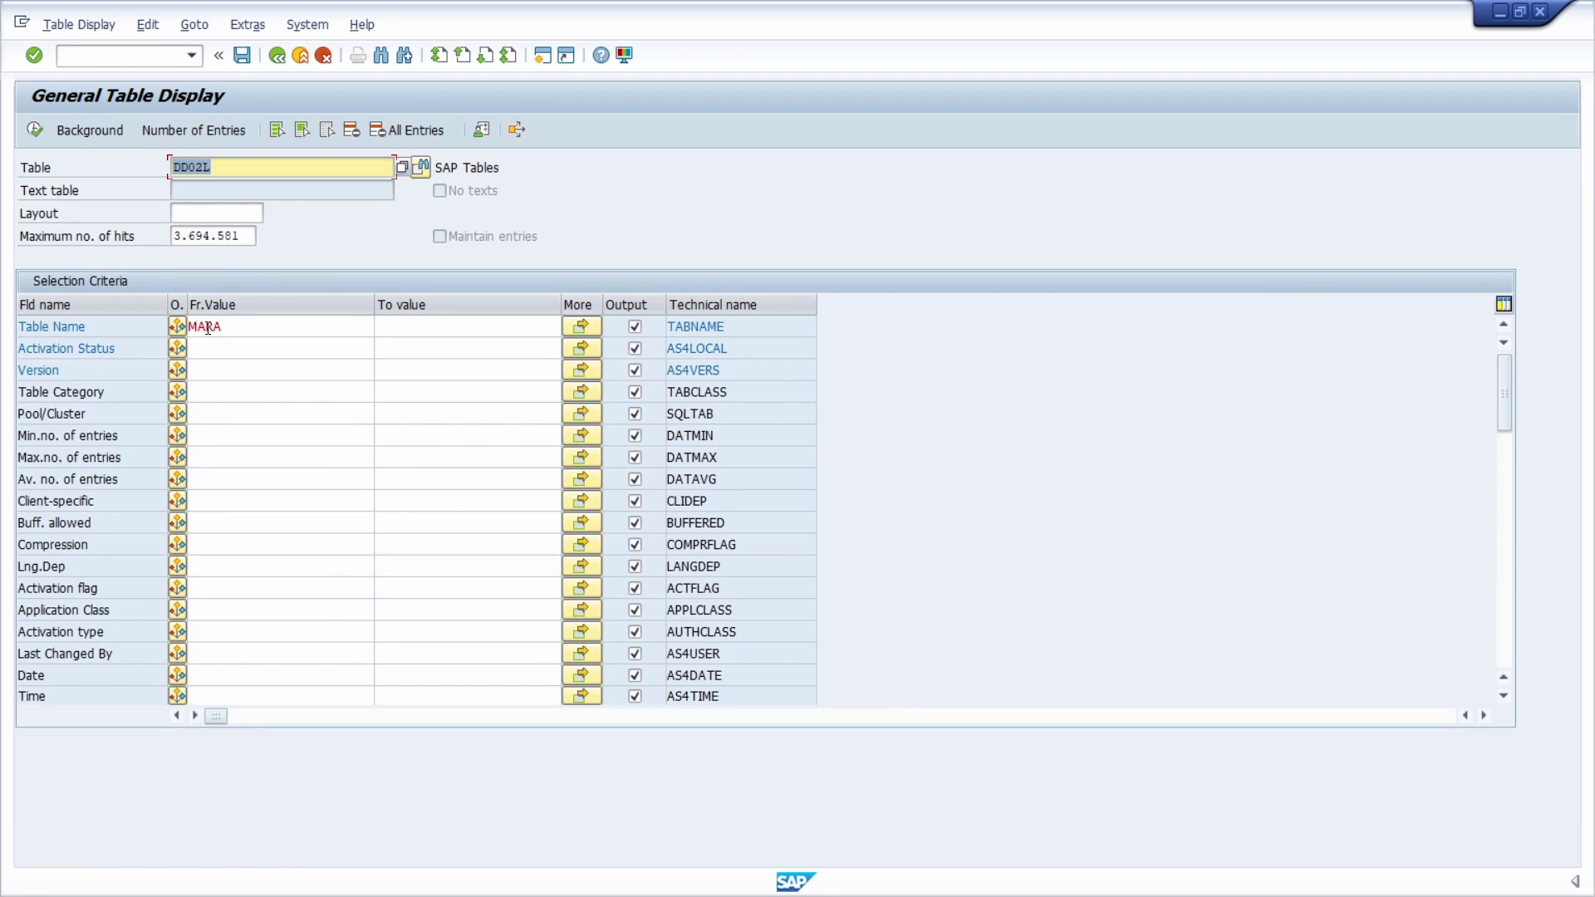
{"action": "left_click_drag", "start_coordinate": [207, 328], "coordinate": [336, 330]}
{"action": "type", "text": "*"}
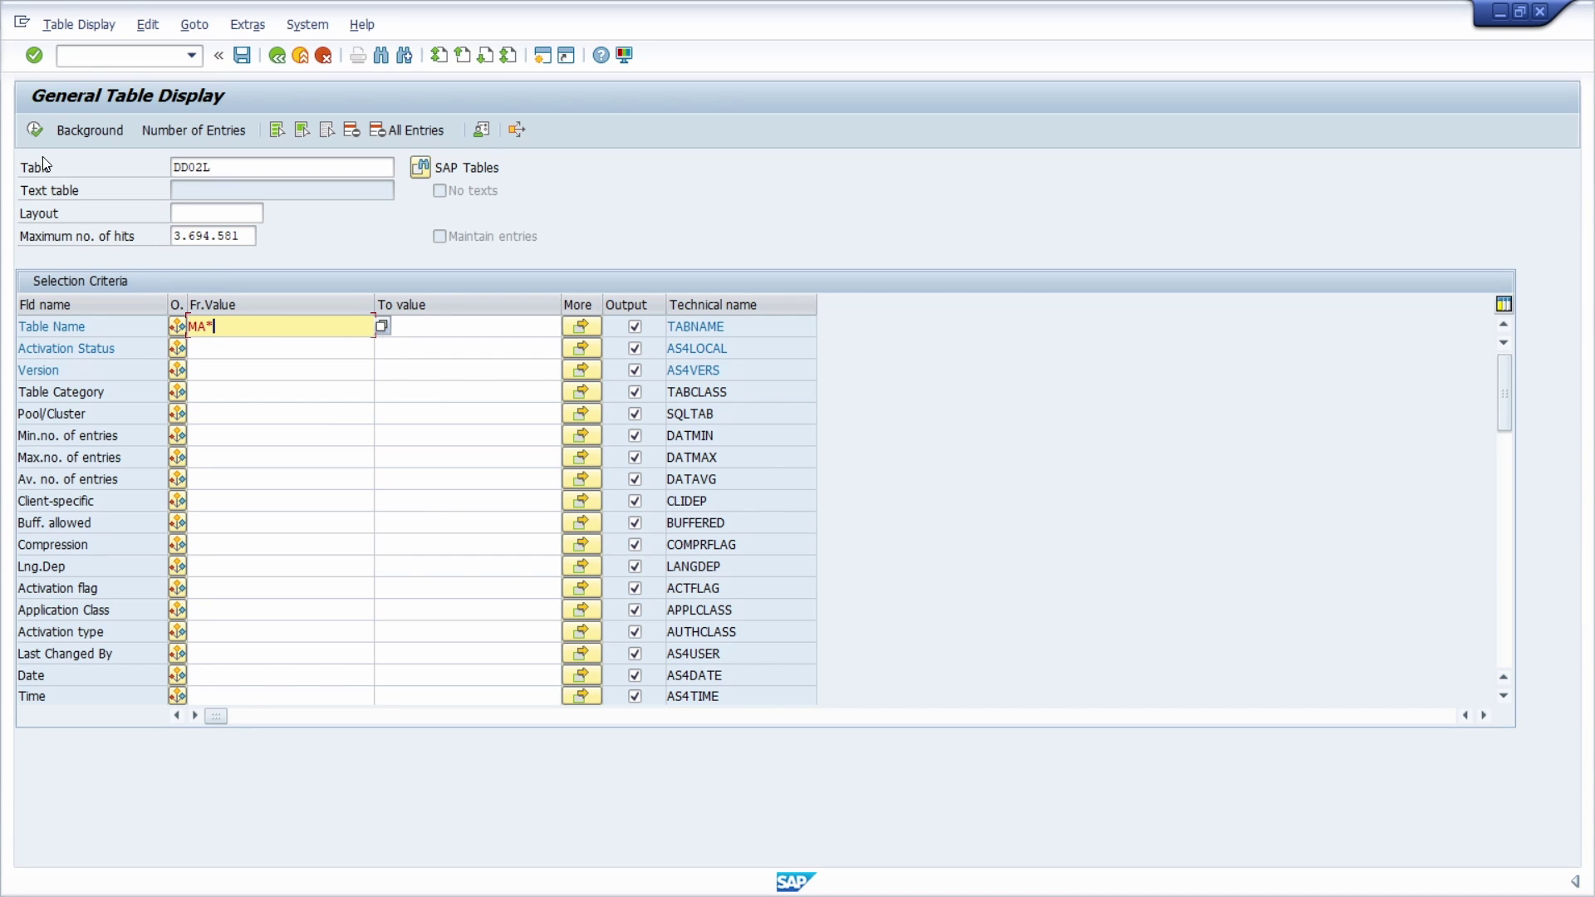
{"action": "left_click", "coordinate": [36, 129]}
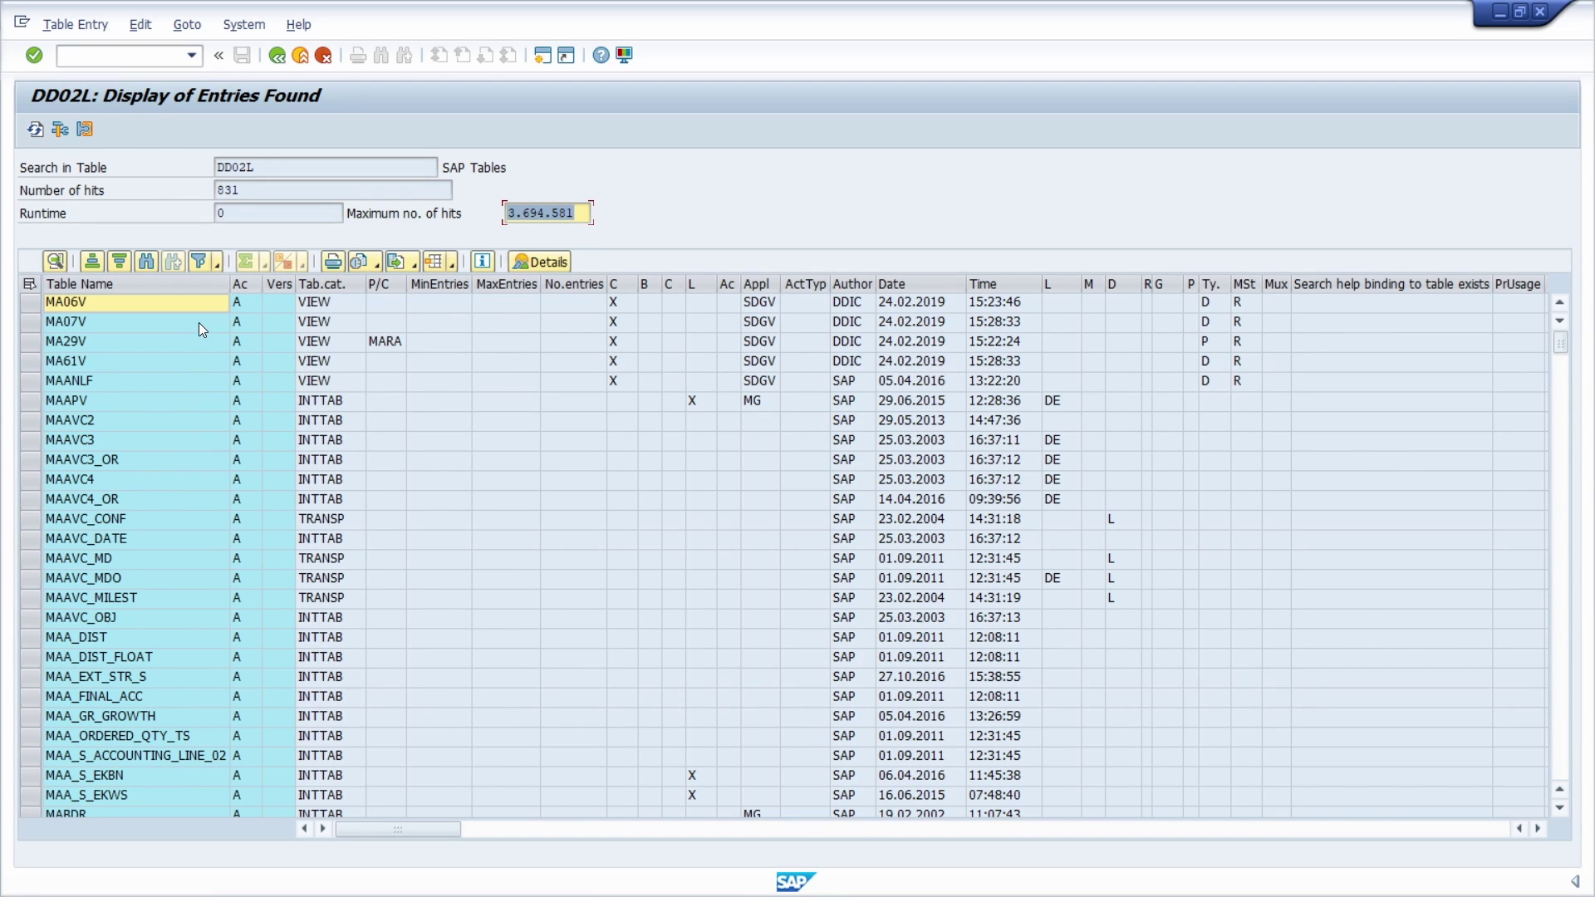
{"action": "left_click", "coordinate": [279, 57]}
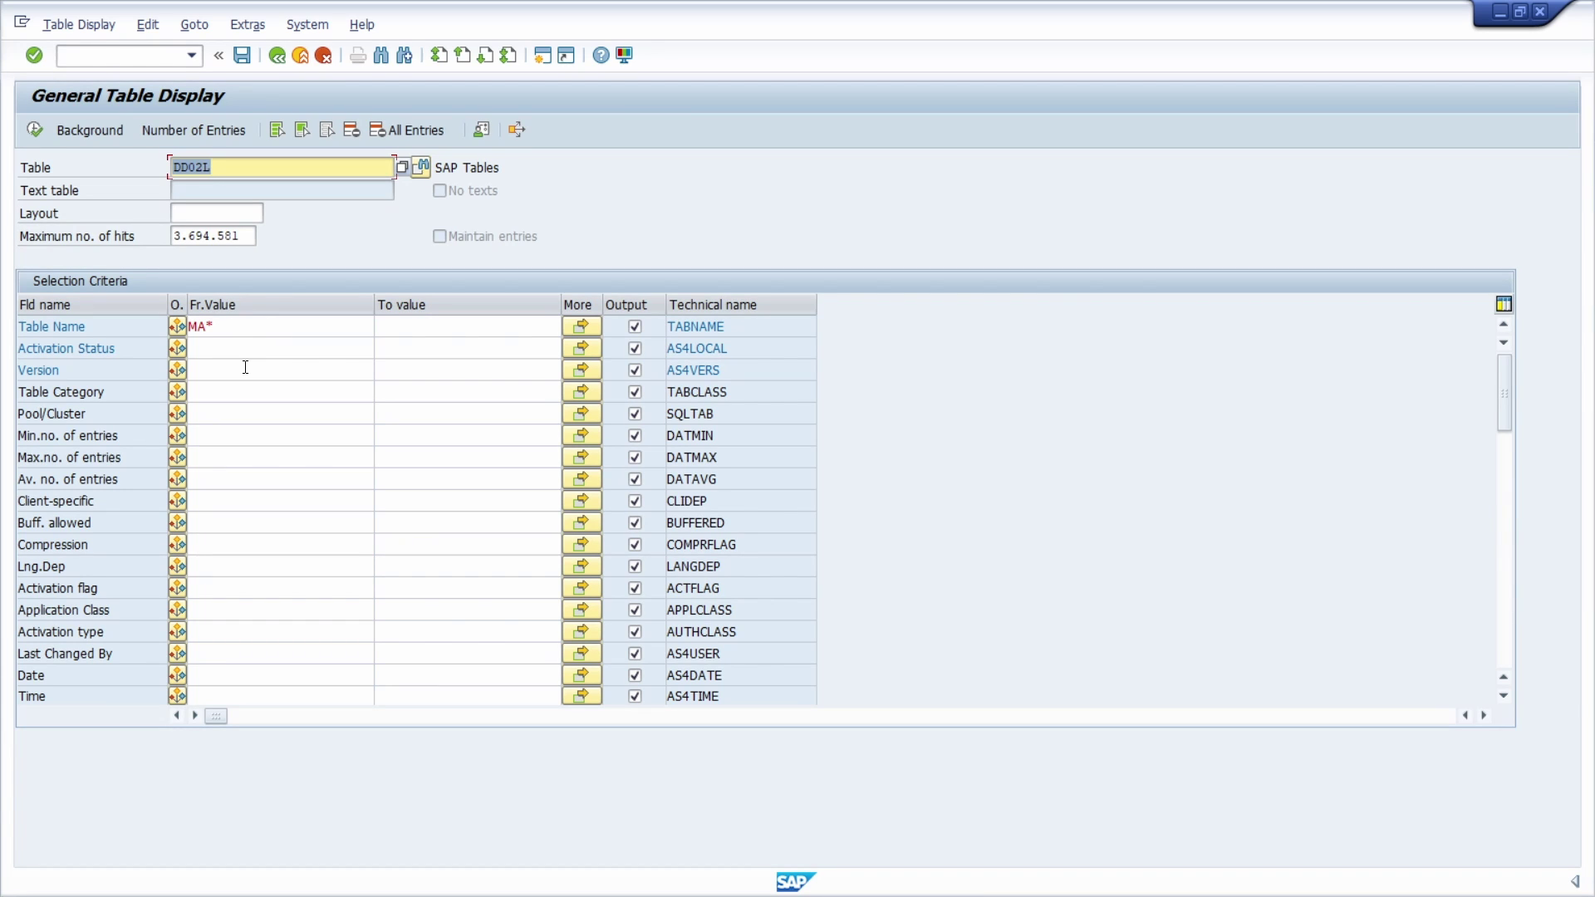
{"action": "left_click", "coordinate": [245, 395]}
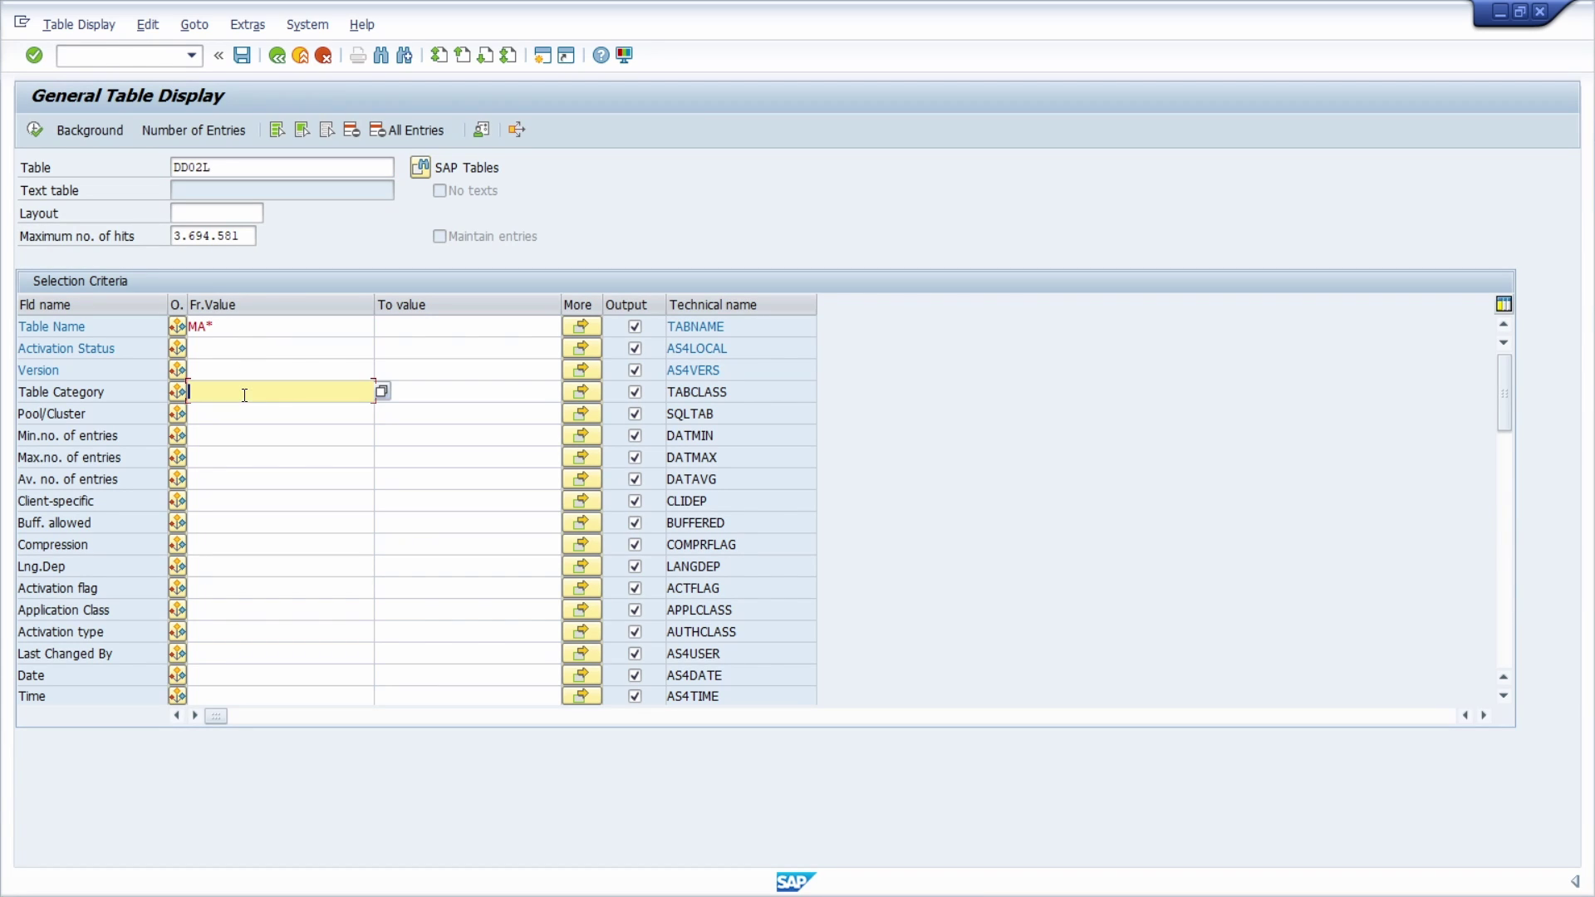
{"action": "left_click", "coordinate": [383, 394]}
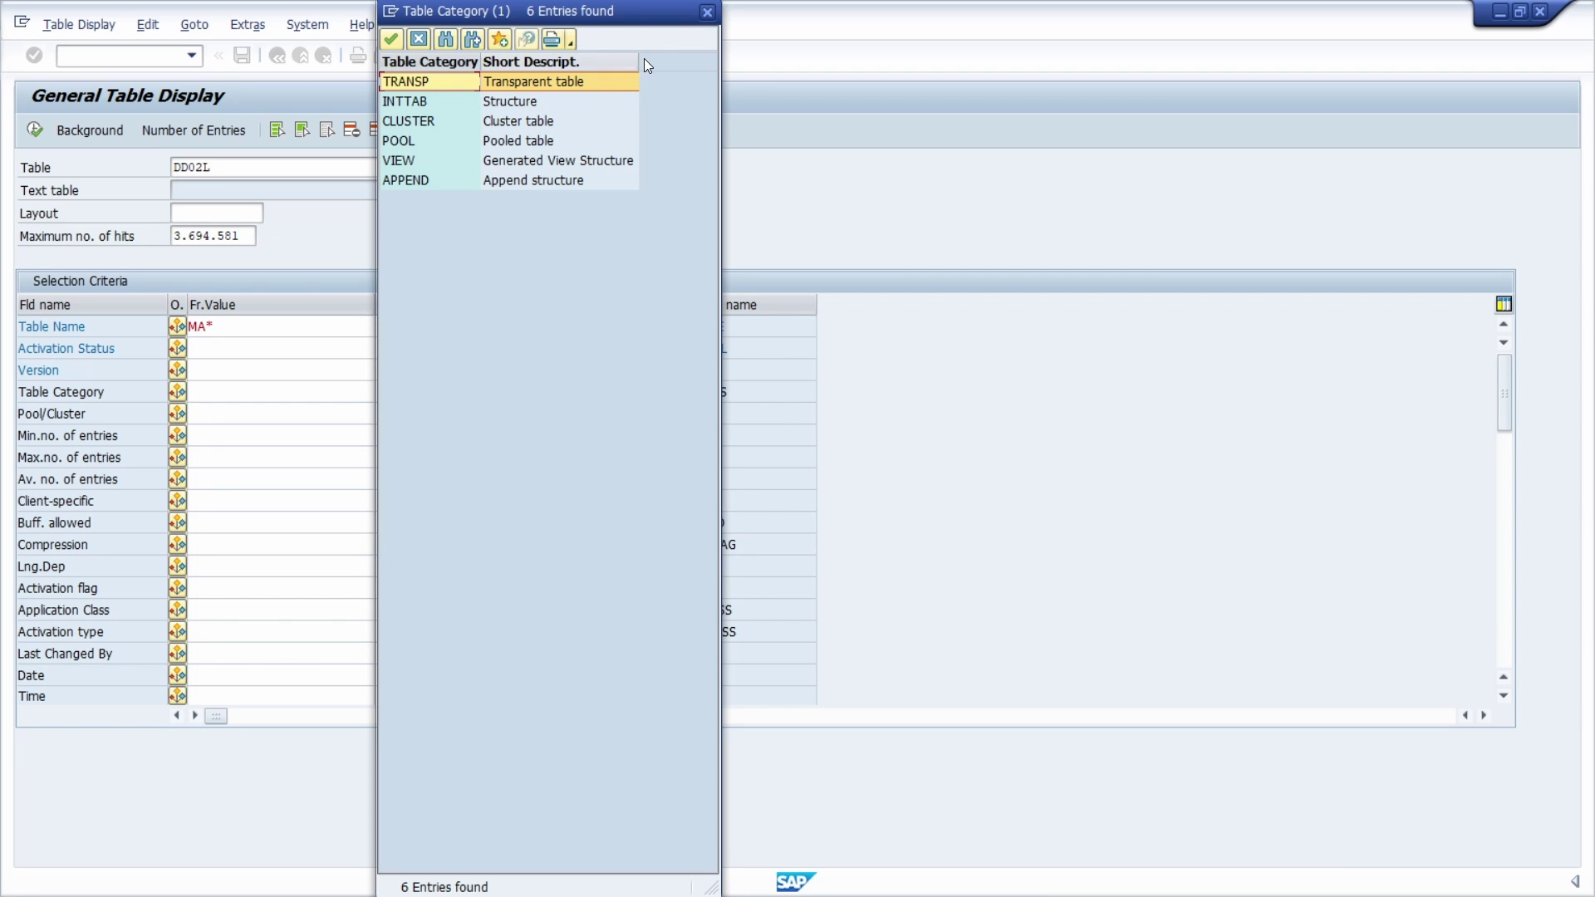
{"action": "left_click", "coordinate": [707, 13]}
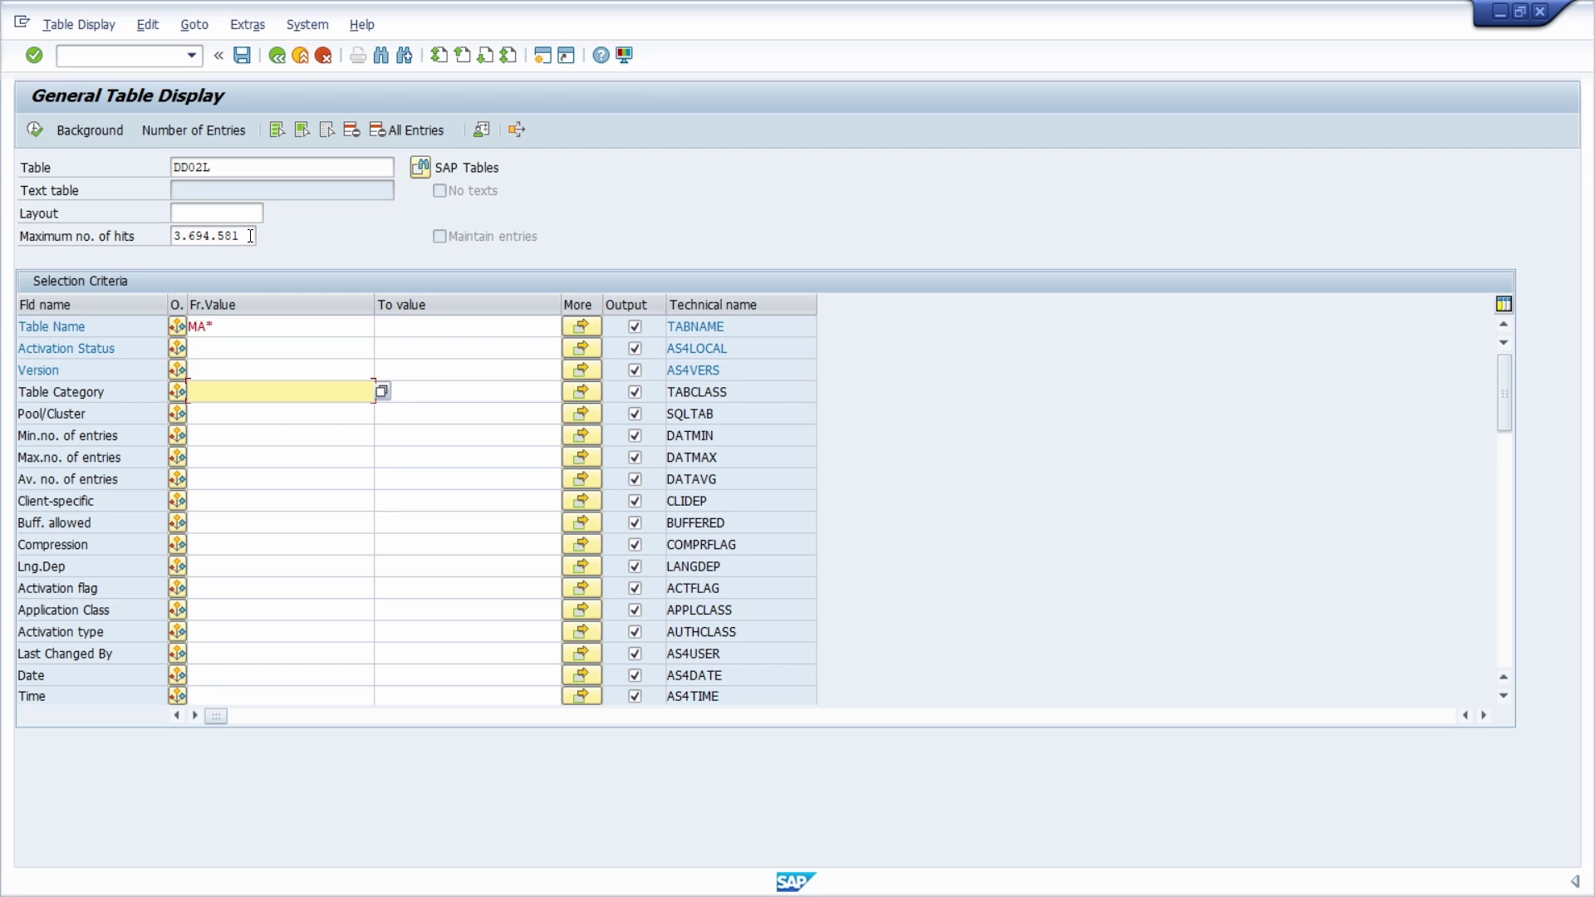
{"action": "double_click", "coordinate": [226, 169]}
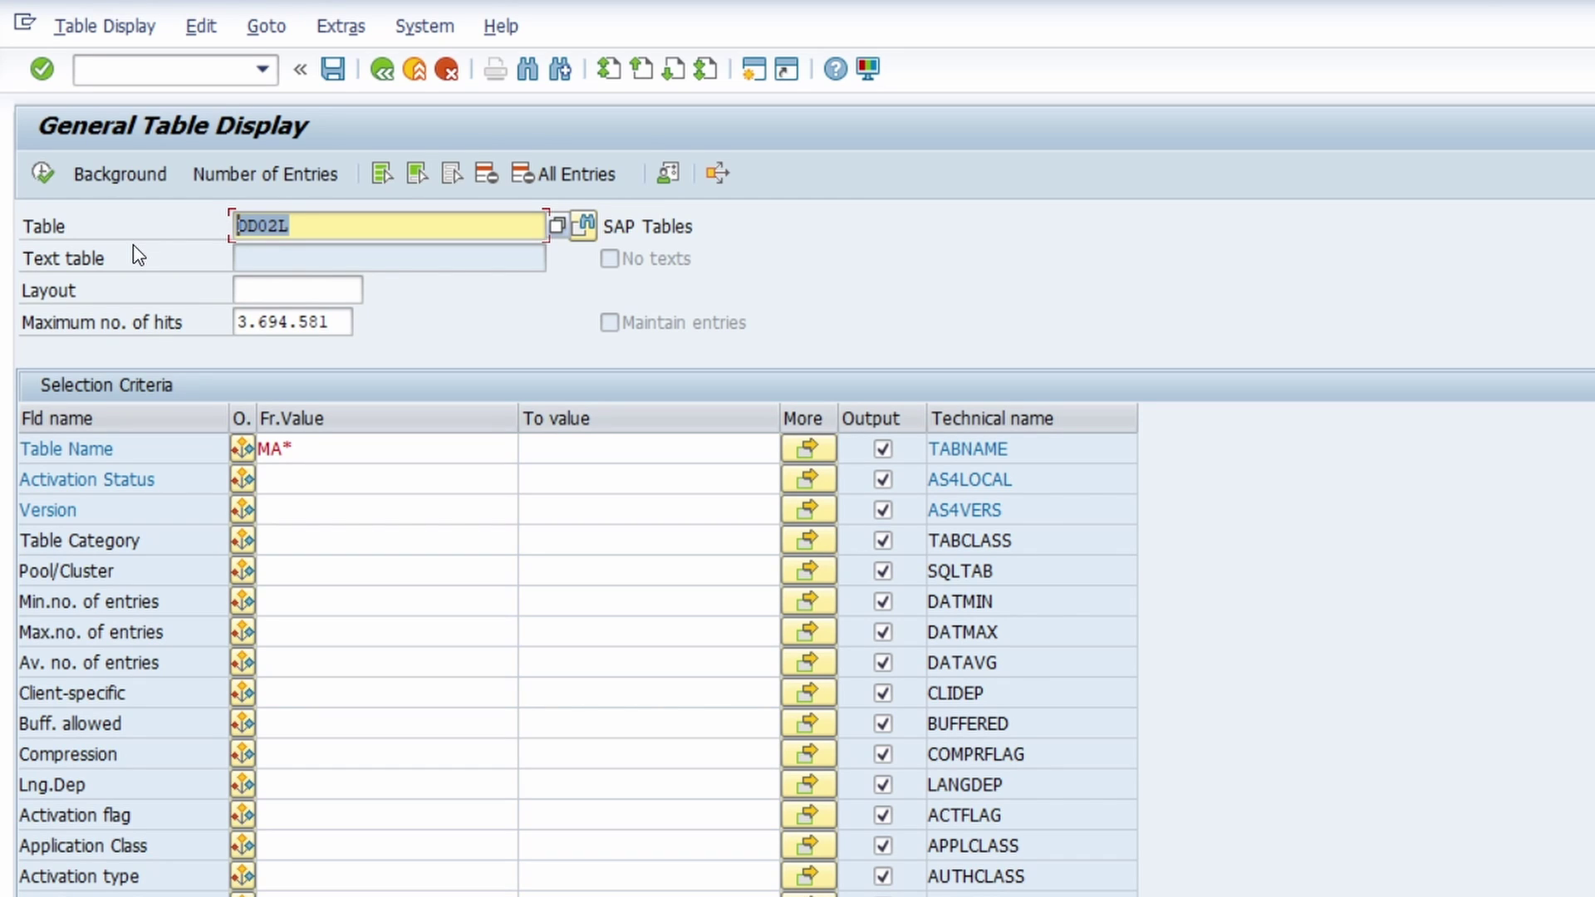
{"action": "type", "text": "t"}
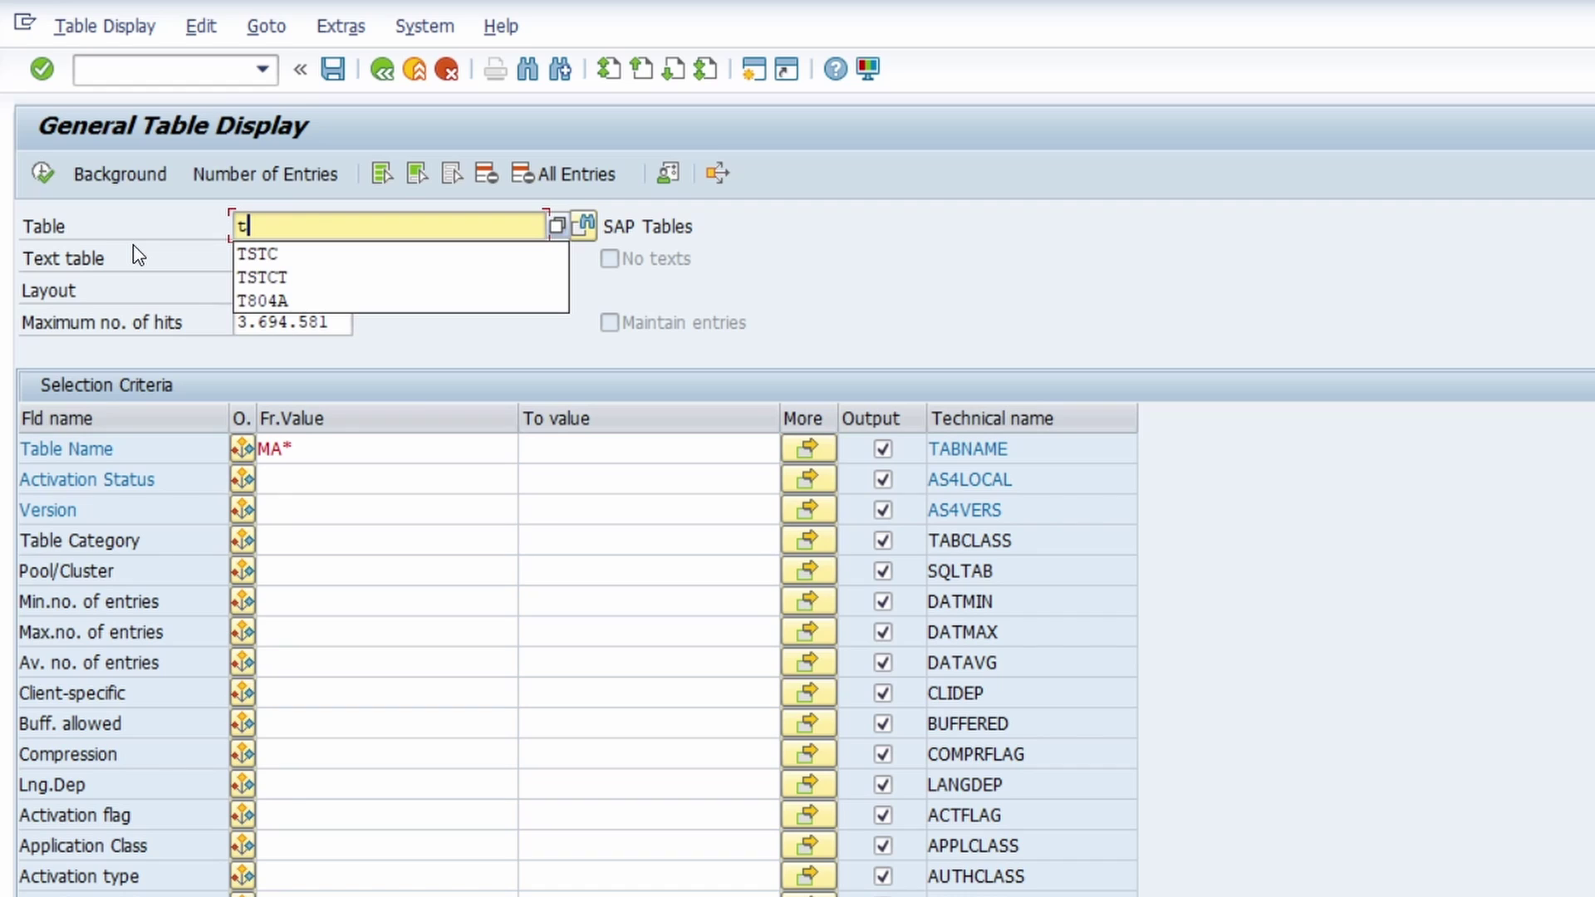
{"action": "type", "text": "8"}
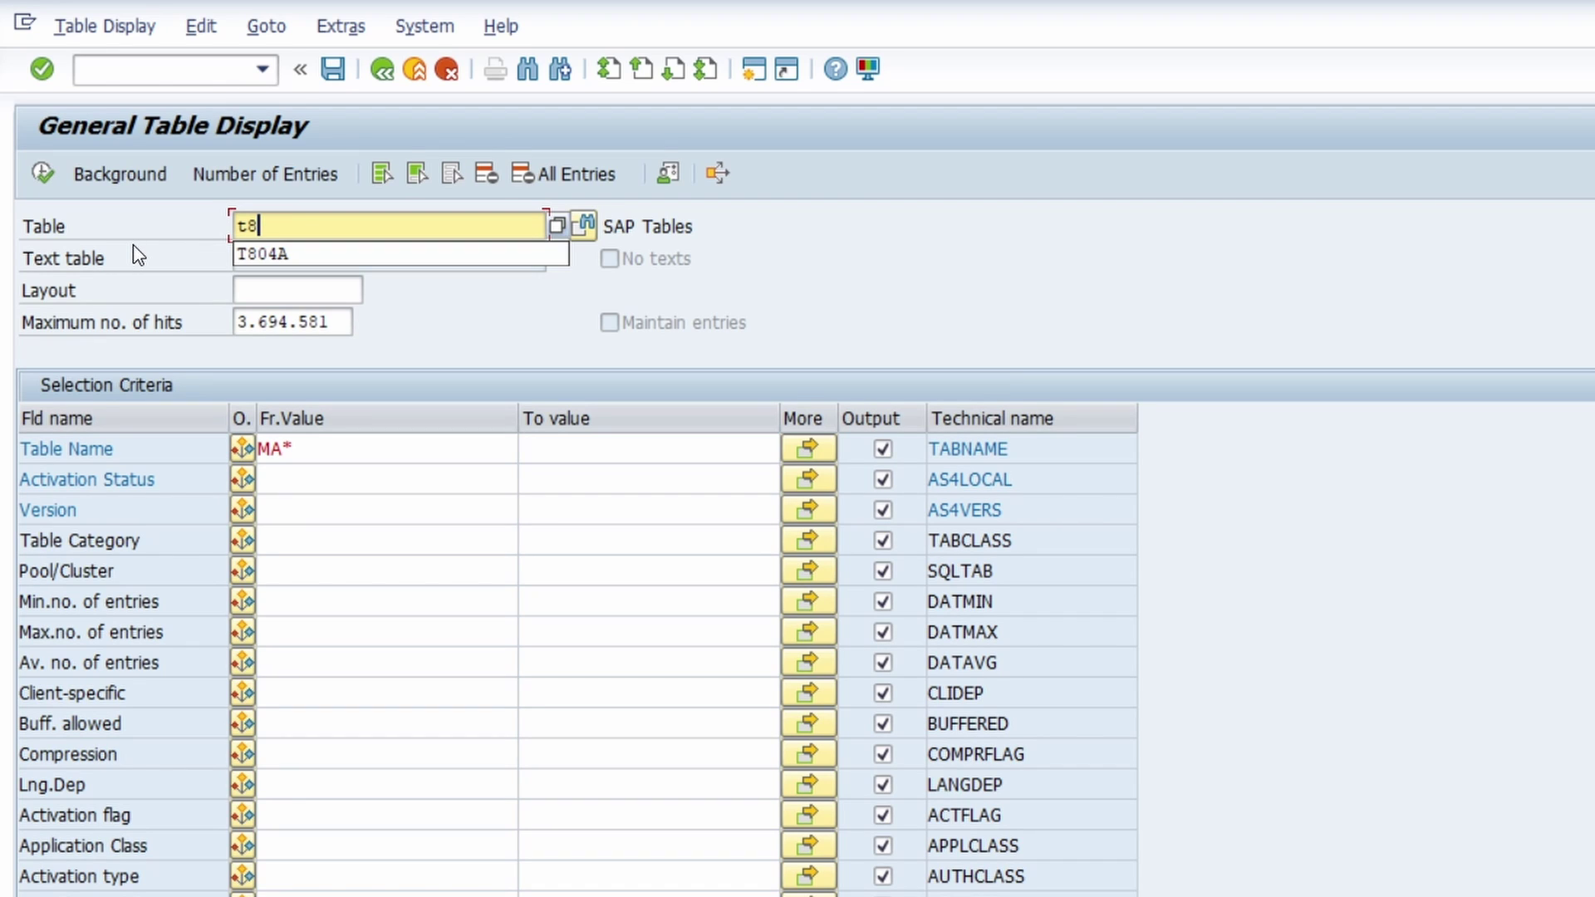
{"action": "type", "text": "04a"}
{"action": "key", "text": "Return"}
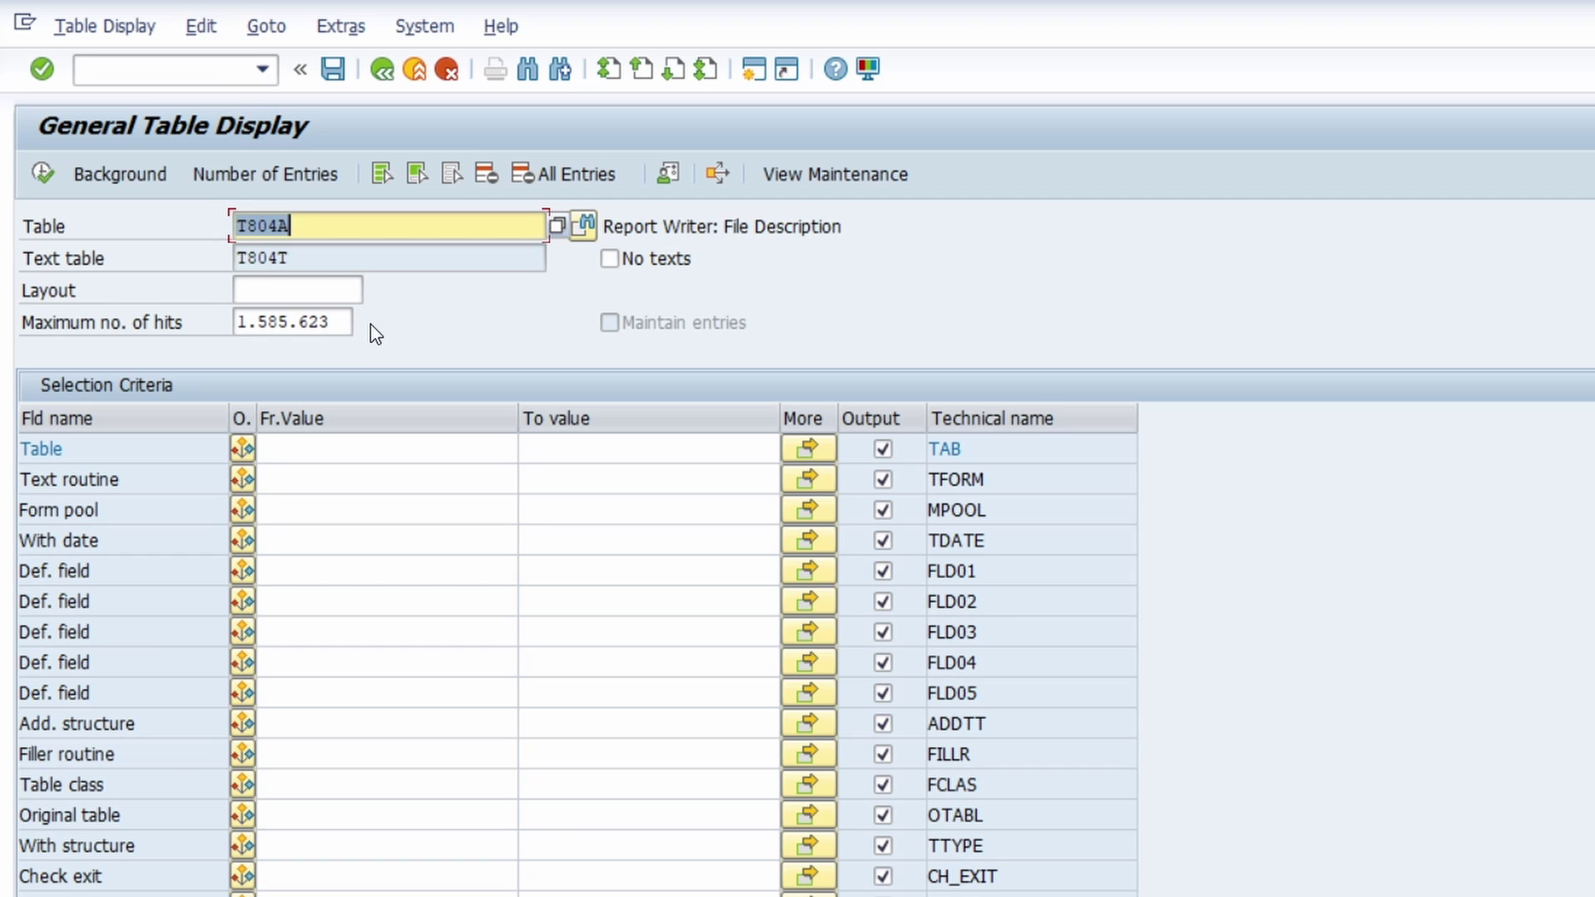
{"action": "double_click", "coordinate": [340, 324]}
{"action": "key", "text": "Delete"}
{"action": "left_click", "coordinate": [312, 320]}
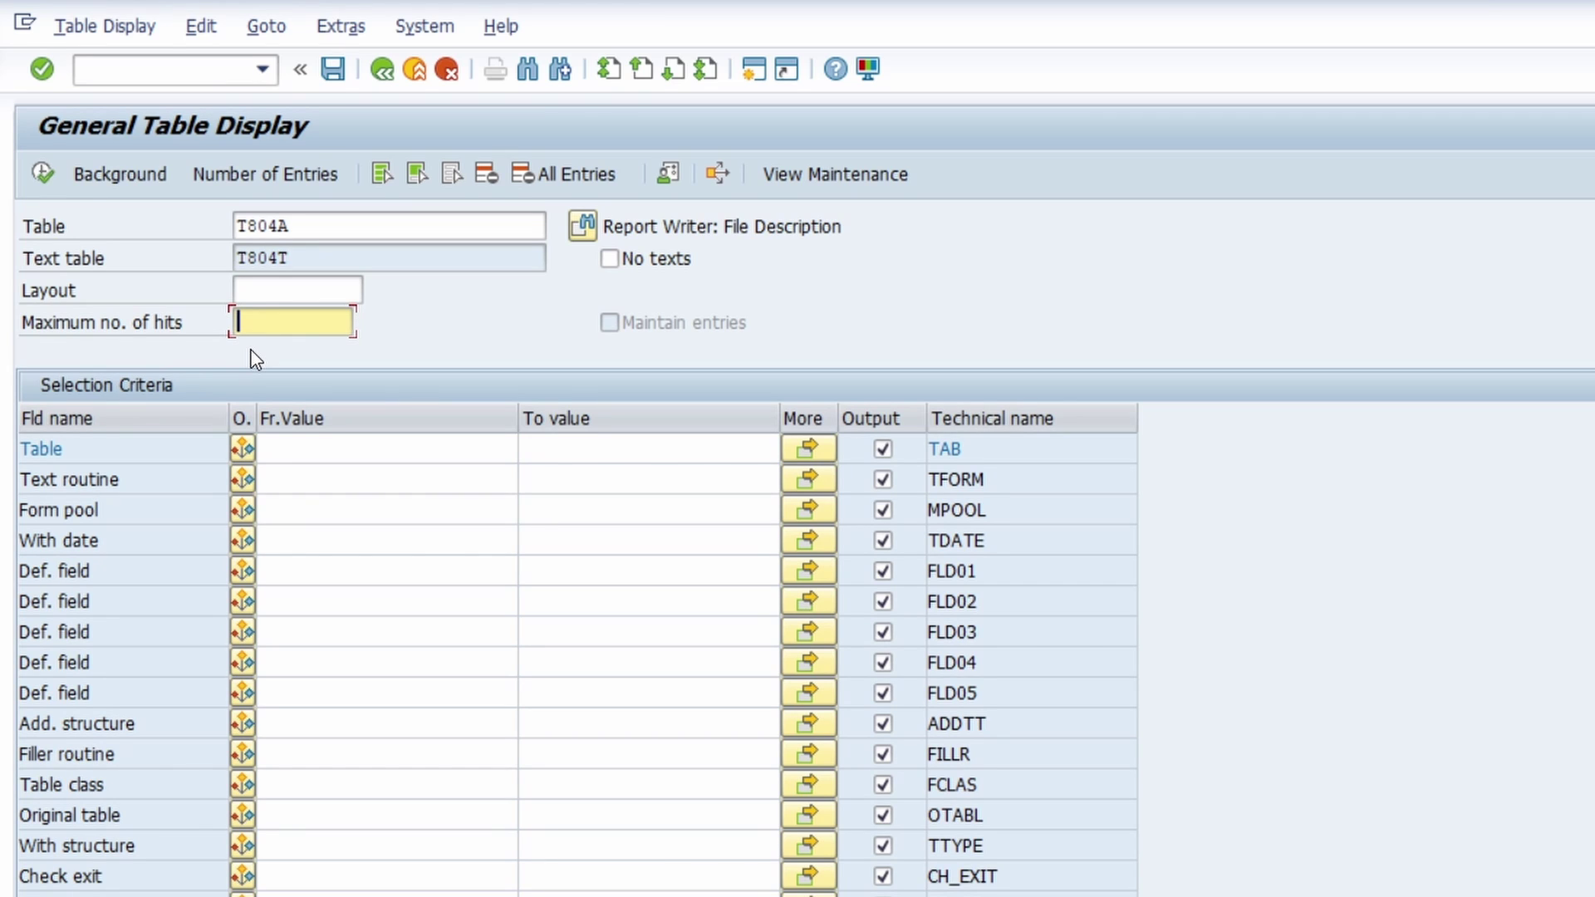
- Replace table T804A with T801K and load its selection screen
{"action": "left_click", "coordinate": [309, 225]}
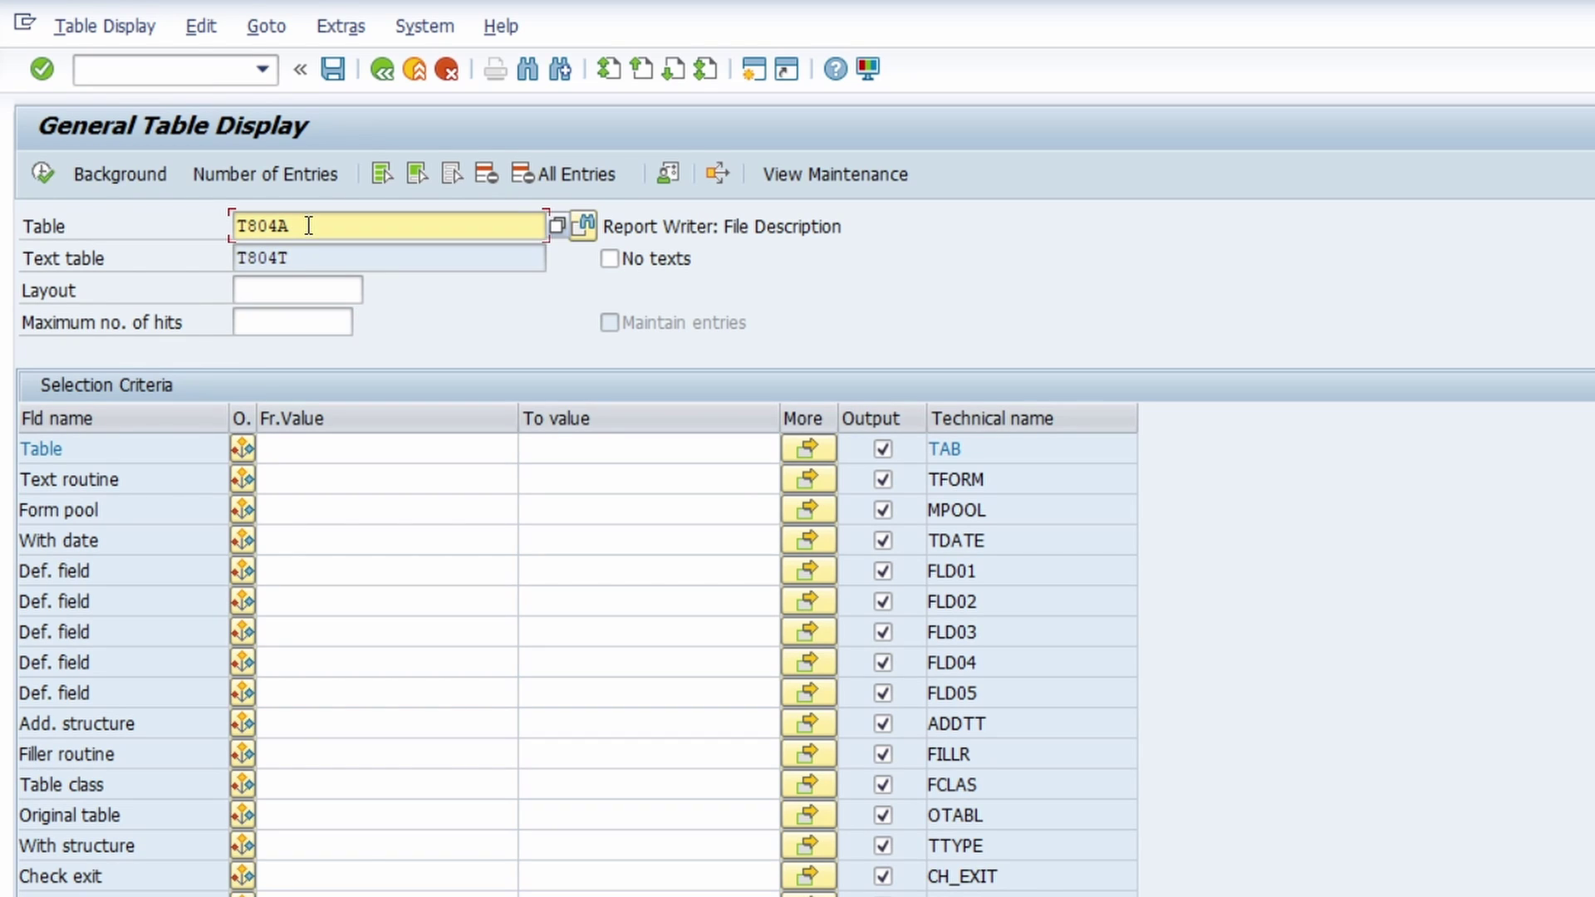
{"action": "double_click", "coordinate": [267, 231]}
{"action": "type", "text": "t"}
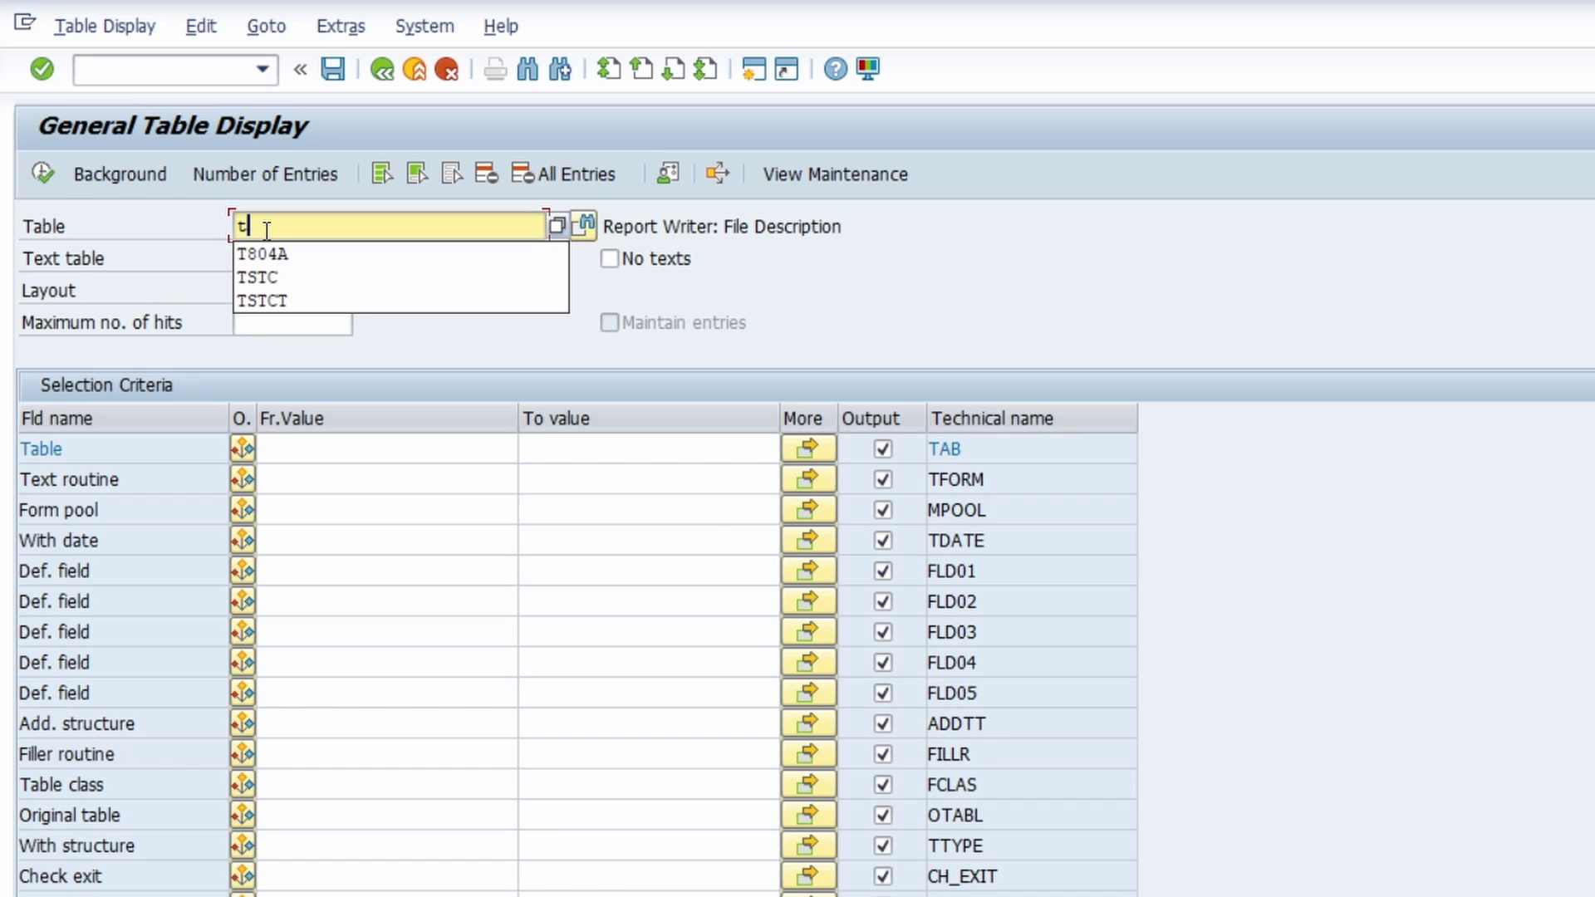
{"action": "type", "text": "801k"}
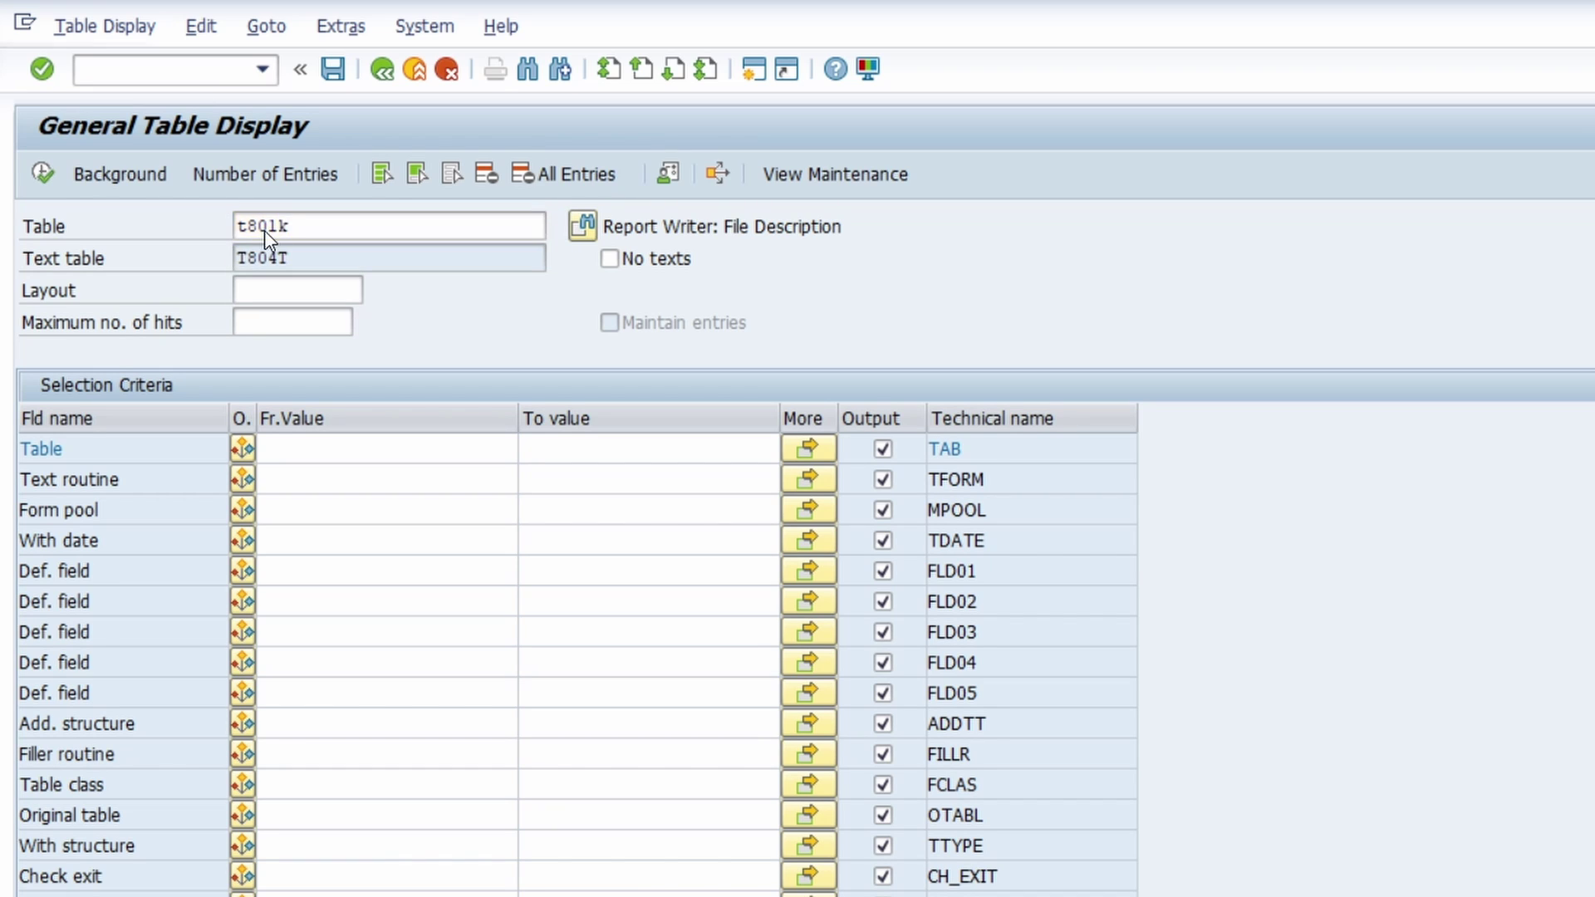
{"action": "key", "text": "Return"}
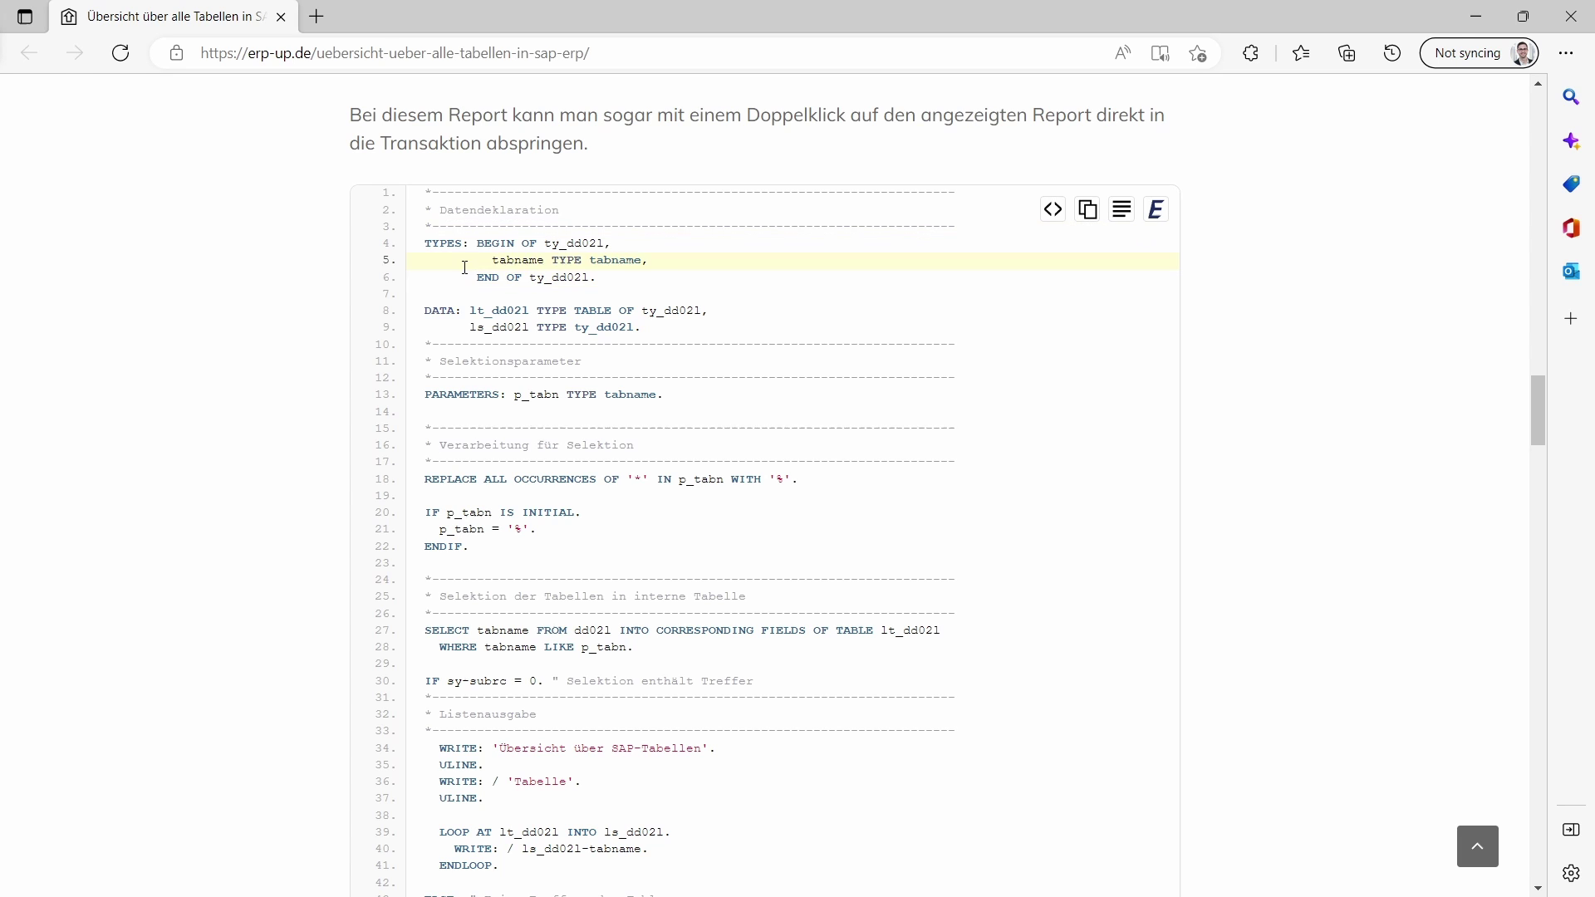
- Copy the blog's ABAP report code (lines 1–62) and return to SAP GUI
{"action": "left_click_drag", "start_coordinate": [427, 195], "coordinate": [503, 604]}
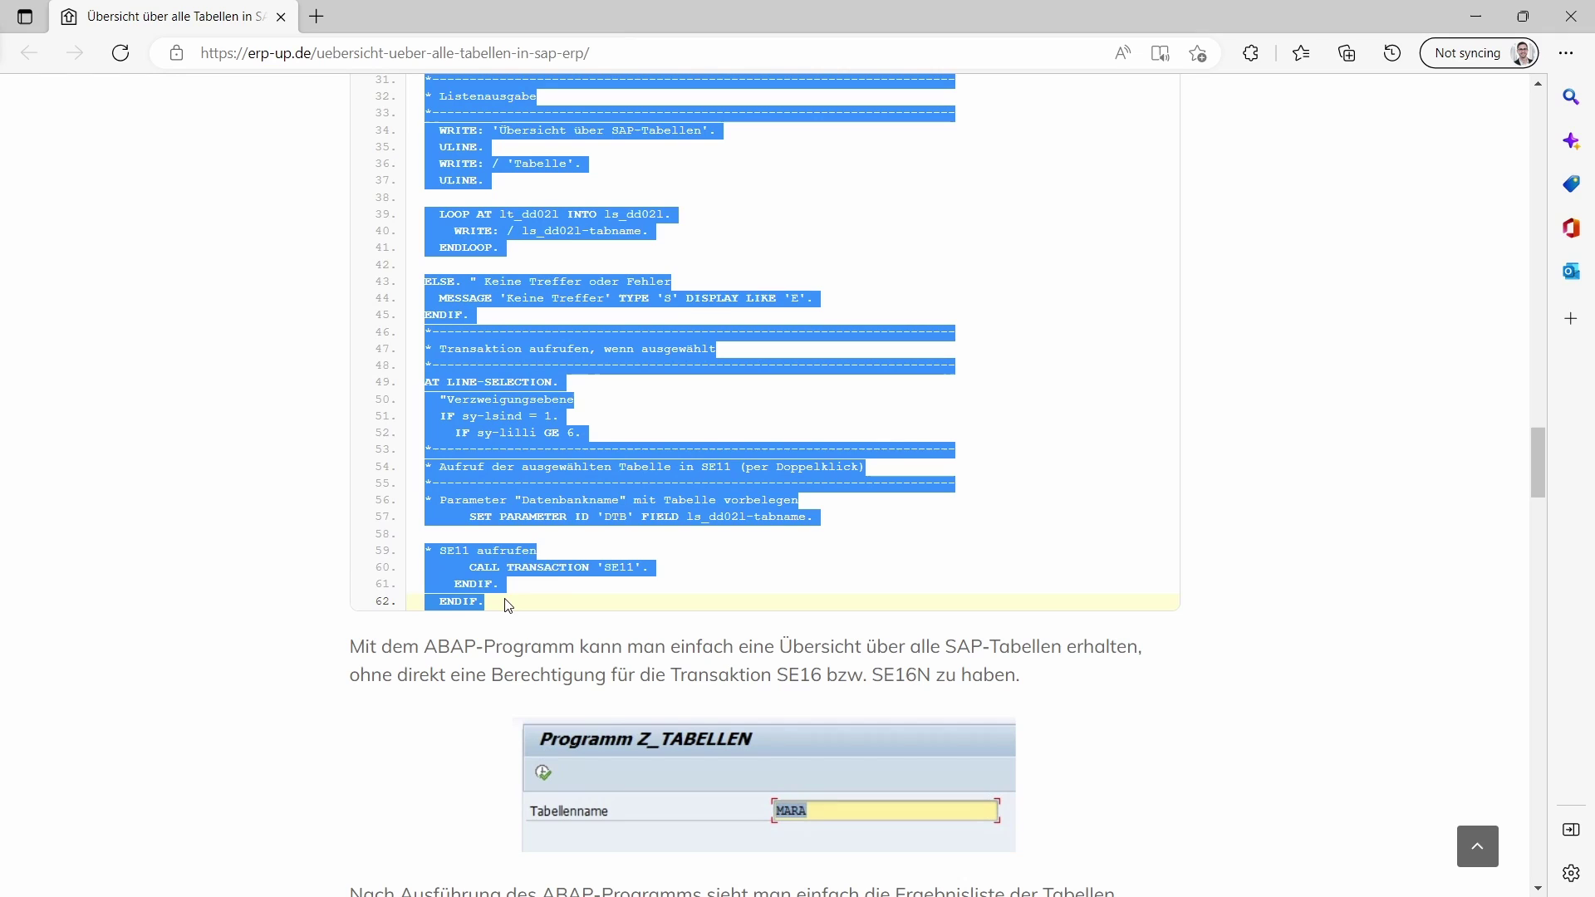
{"action": "right_click", "coordinate": [495, 502]}
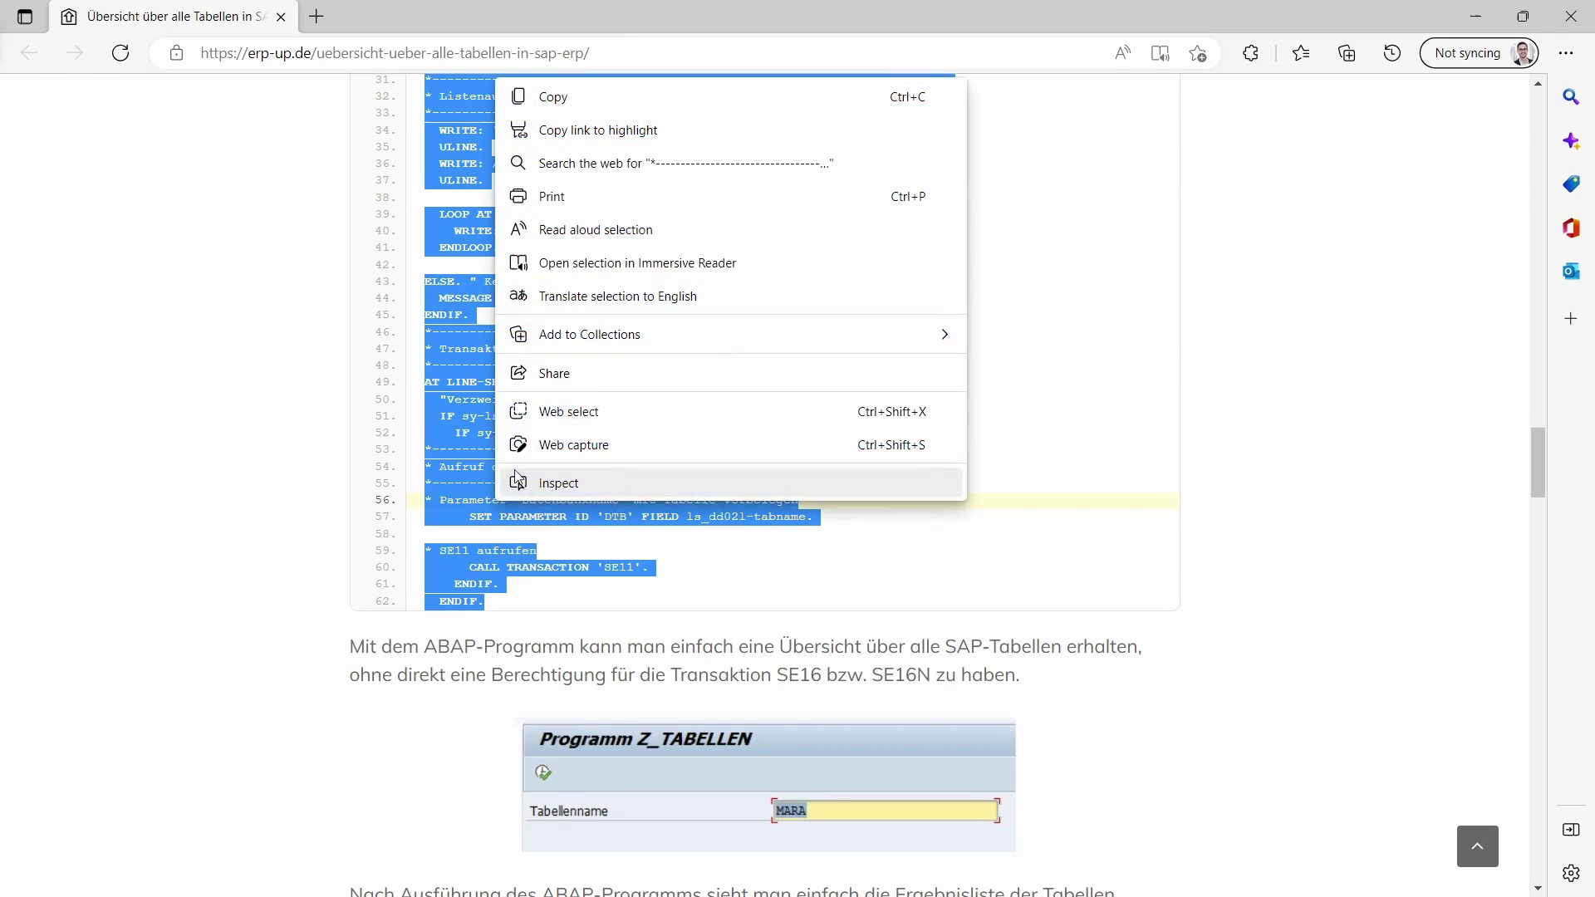
{"action": "left_click", "coordinate": [605, 106]}
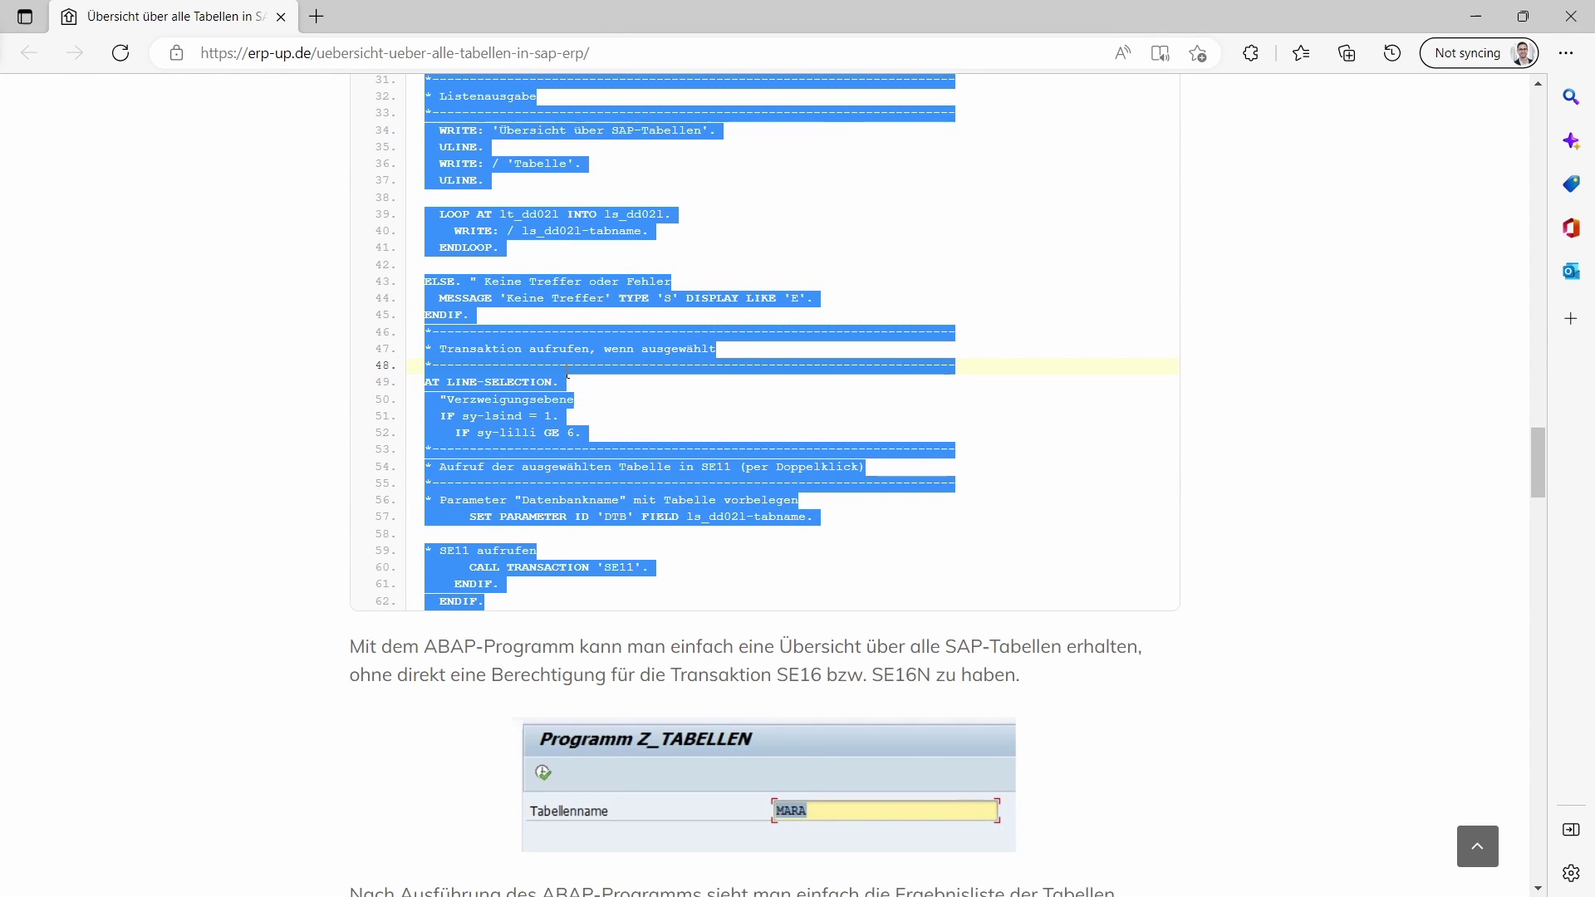
{"action": "key", "text": "alt+Tab"}
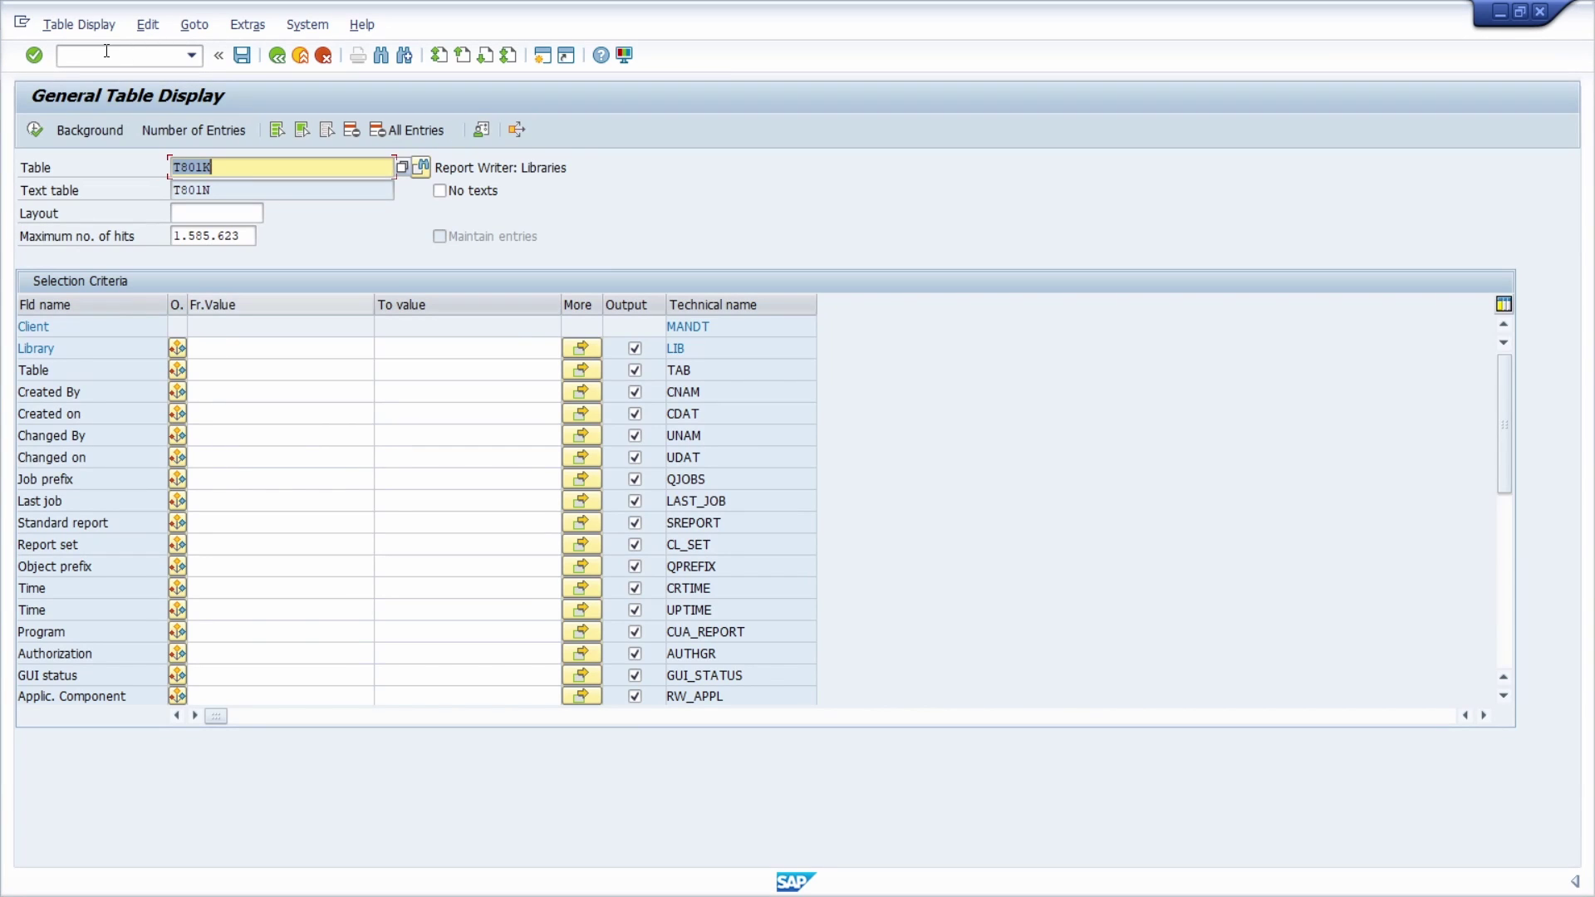
- Go to the ABAP Editor with /nse38 and enter program name Z_TEST_ERP_UP
{"action": "left_click", "coordinate": [104, 51]}
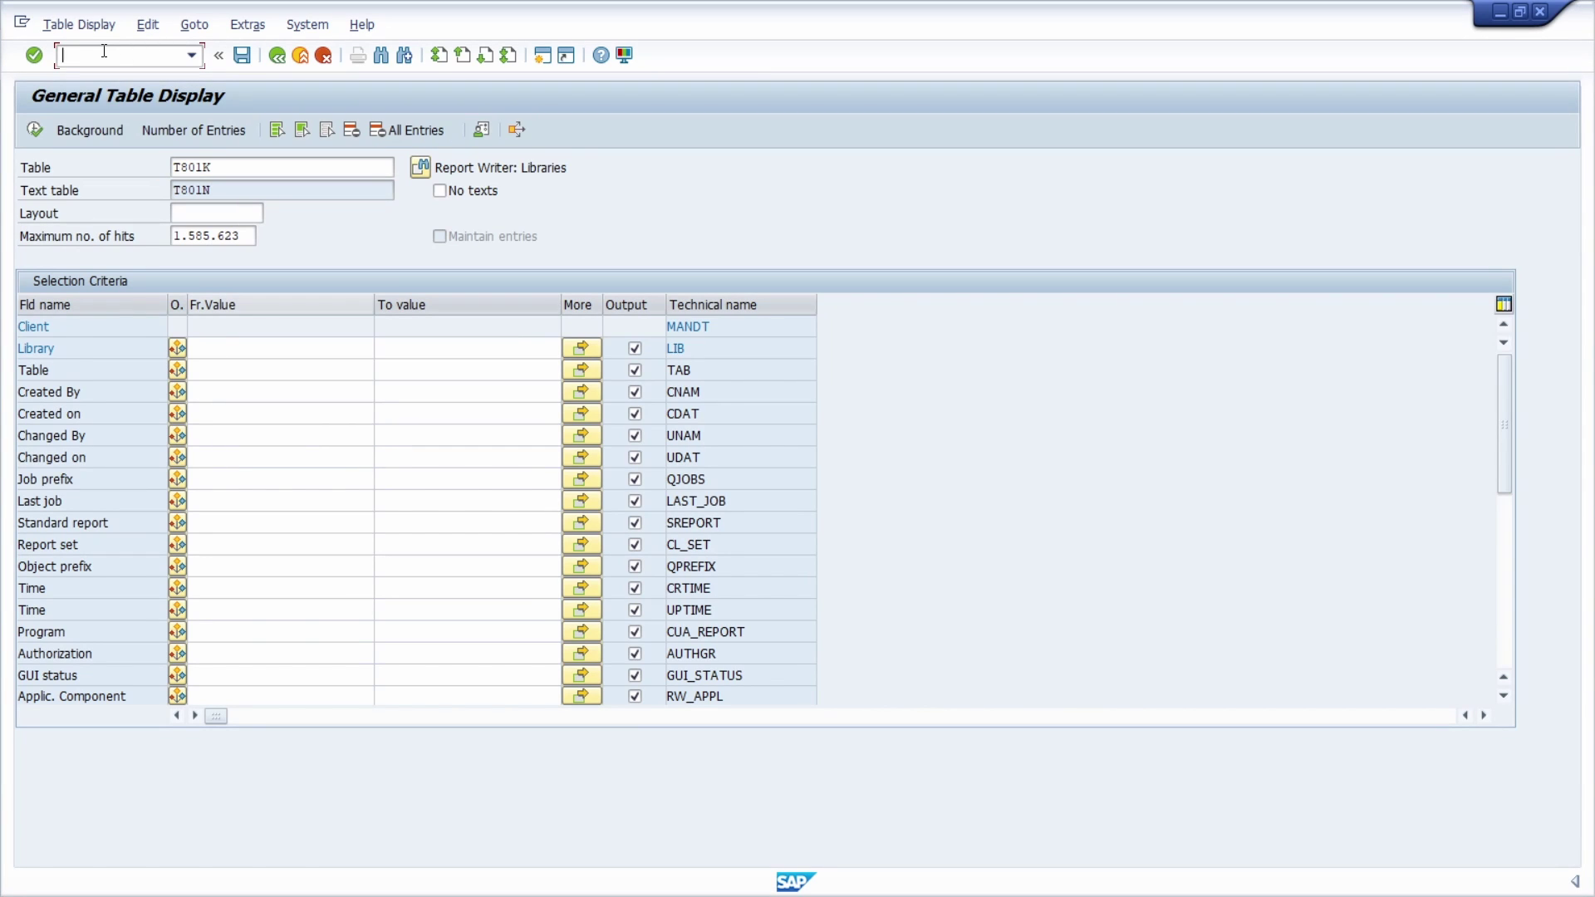
{"action": "type", "text": "/nse38"}
{"action": "key", "text": "Return"}
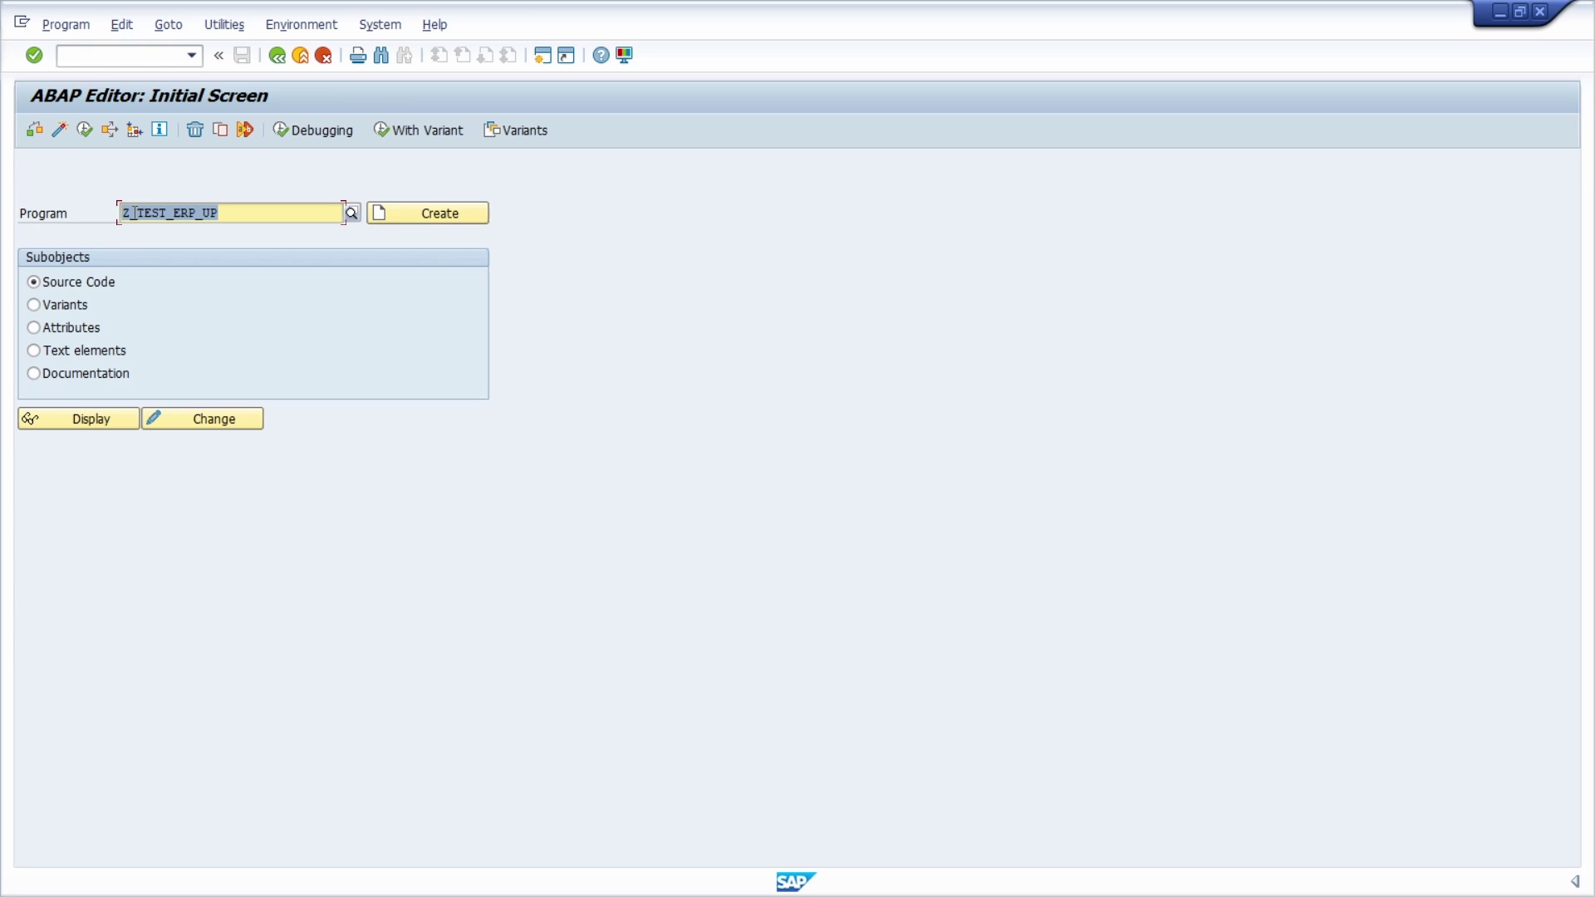
{"action": "left_click", "coordinate": [268, 214]}
- Create Z_TEST_ERP_UP titled 'Search for SAP tables' as a type 1 executable program and save
{"action": "left_click", "coordinate": [402, 214]}
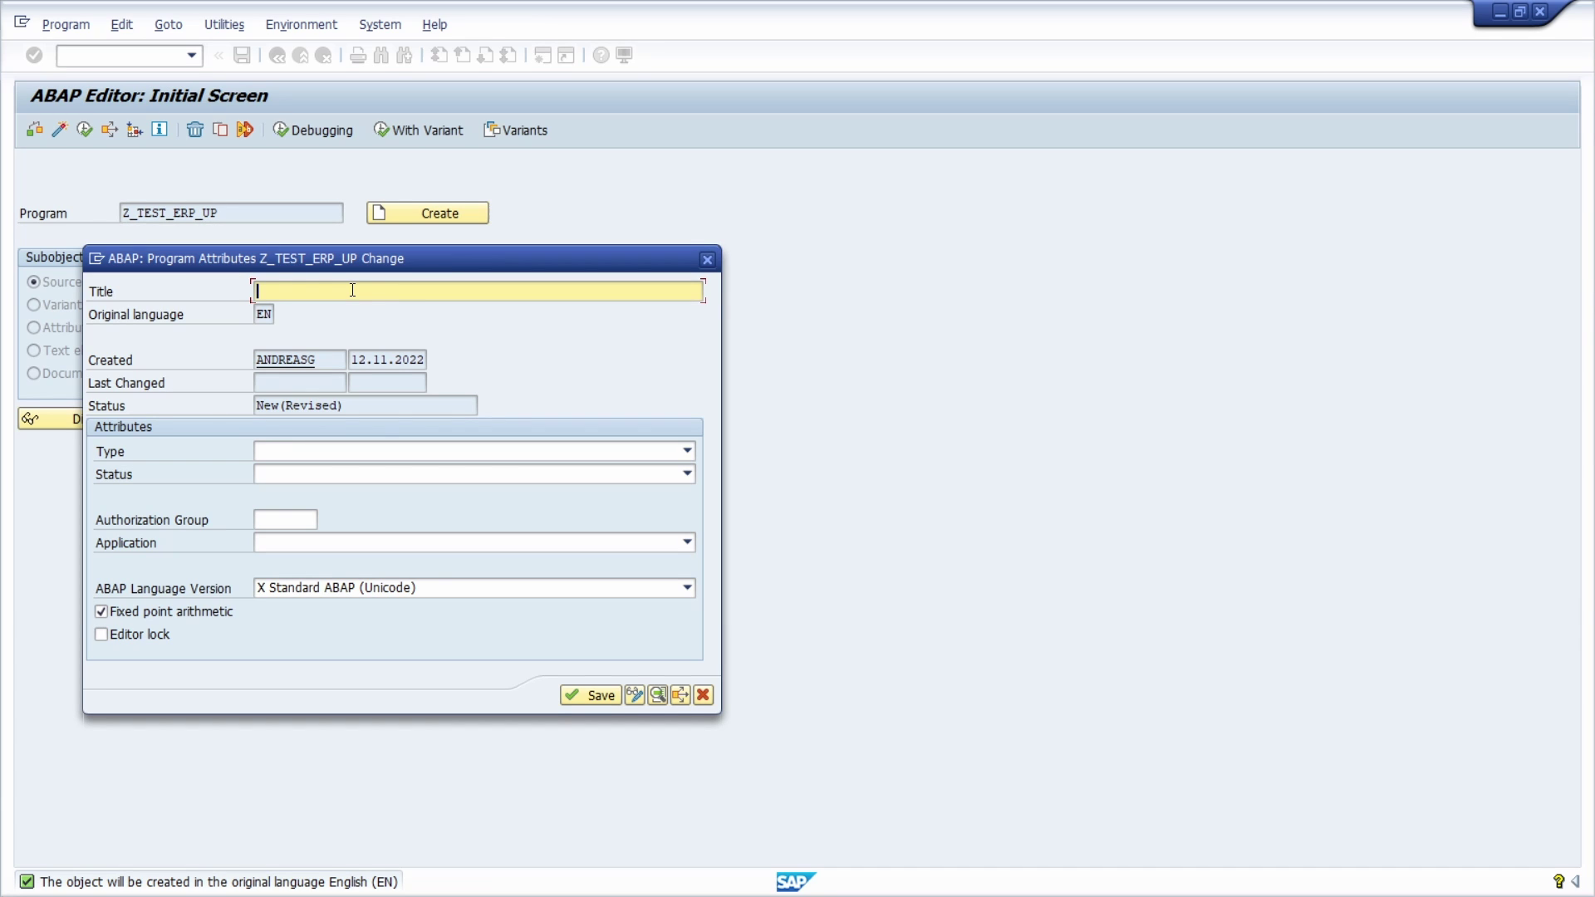
{"action": "type", "text": "Search for SAP tables"}
{"action": "left_click", "coordinate": [307, 452]}
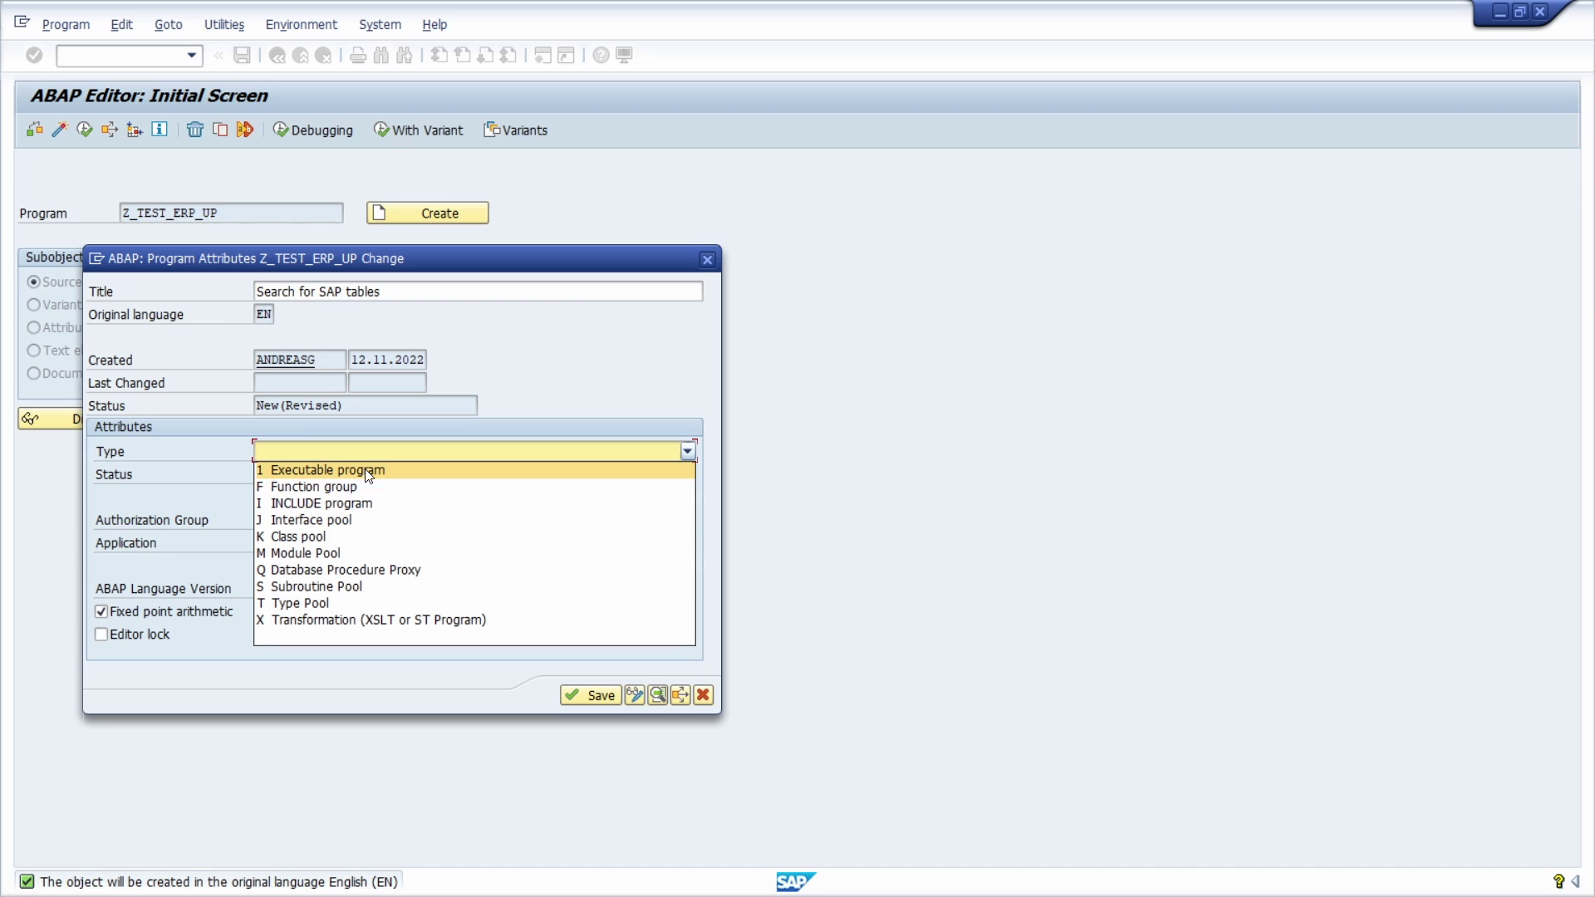
{"action": "left_click", "coordinate": [386, 468]}
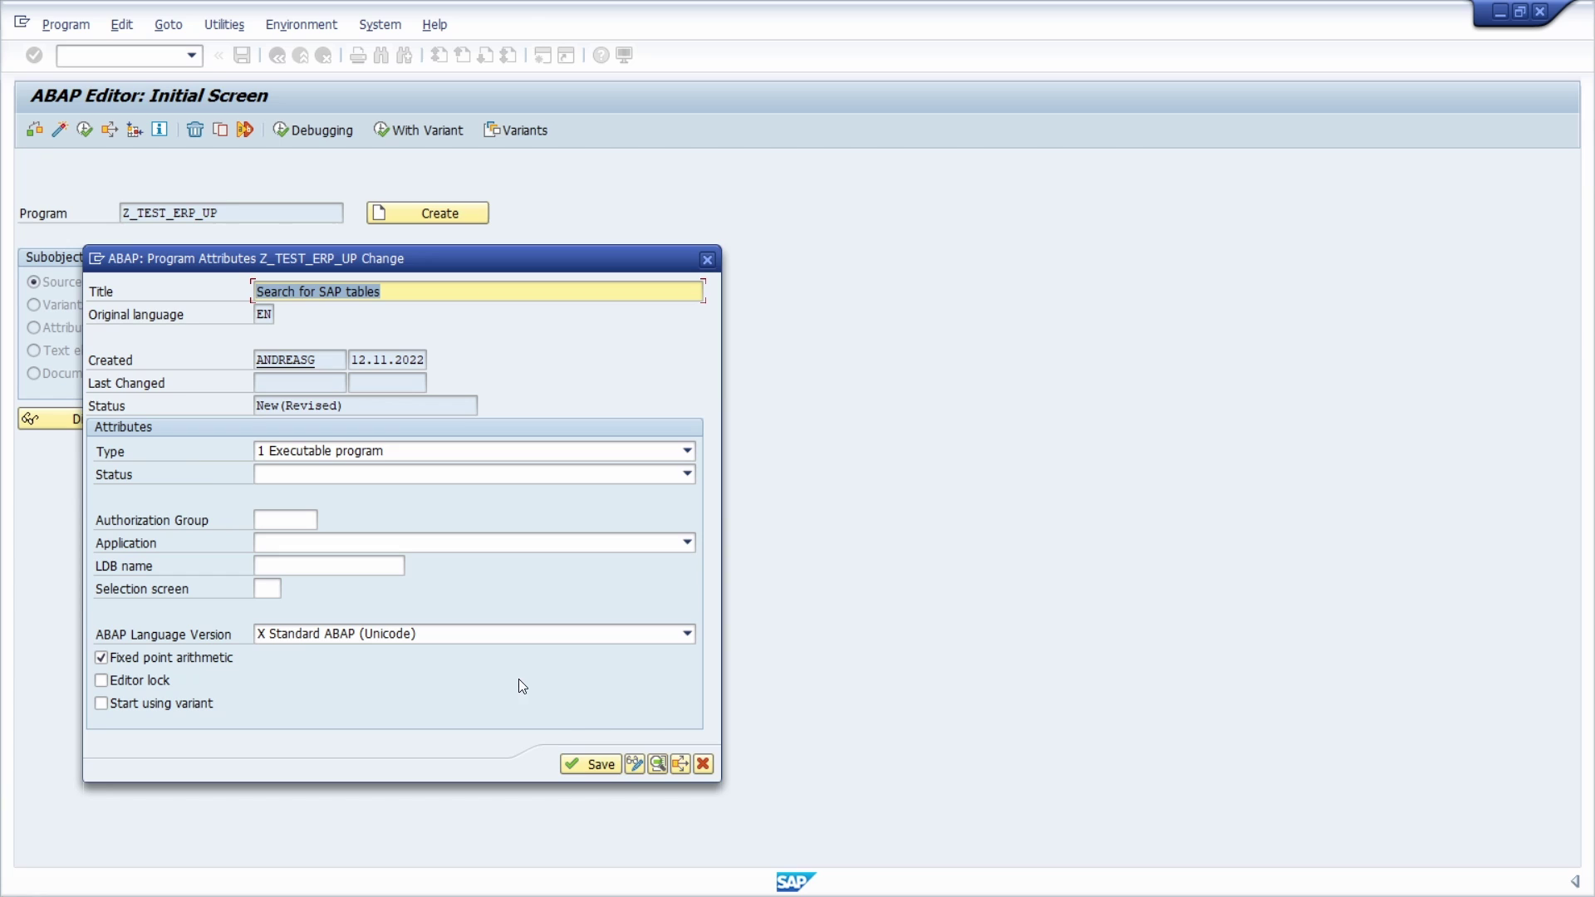
{"action": "left_click", "coordinate": [577, 760]}
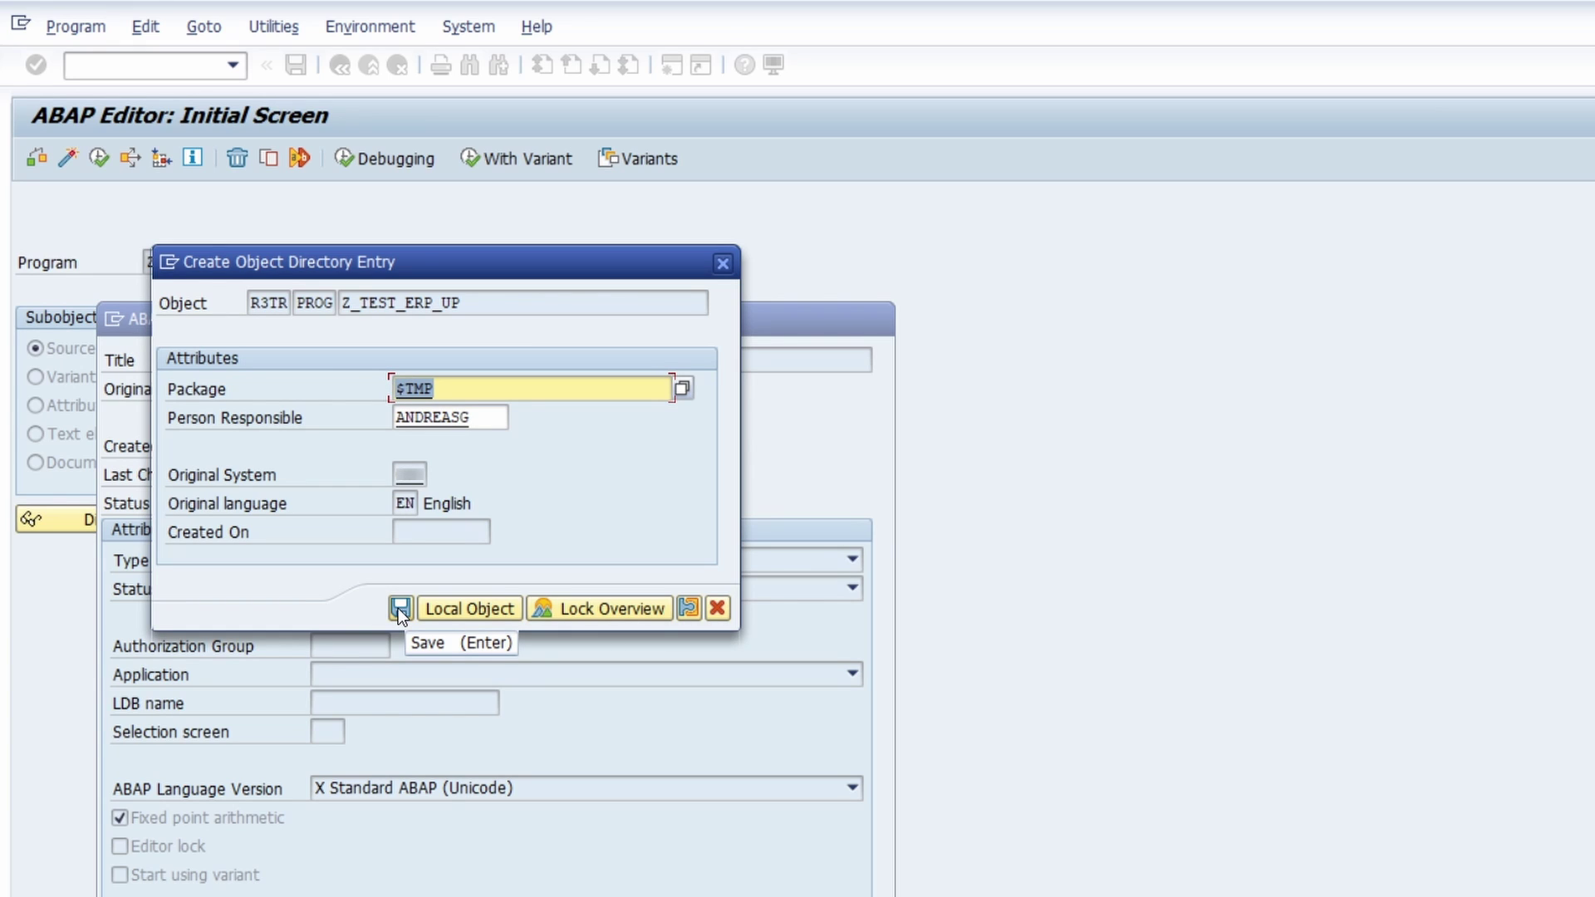
- Save Z_TEST_ERP_UP as a local object in package $TMP
{"action": "left_click", "coordinate": [453, 609]}
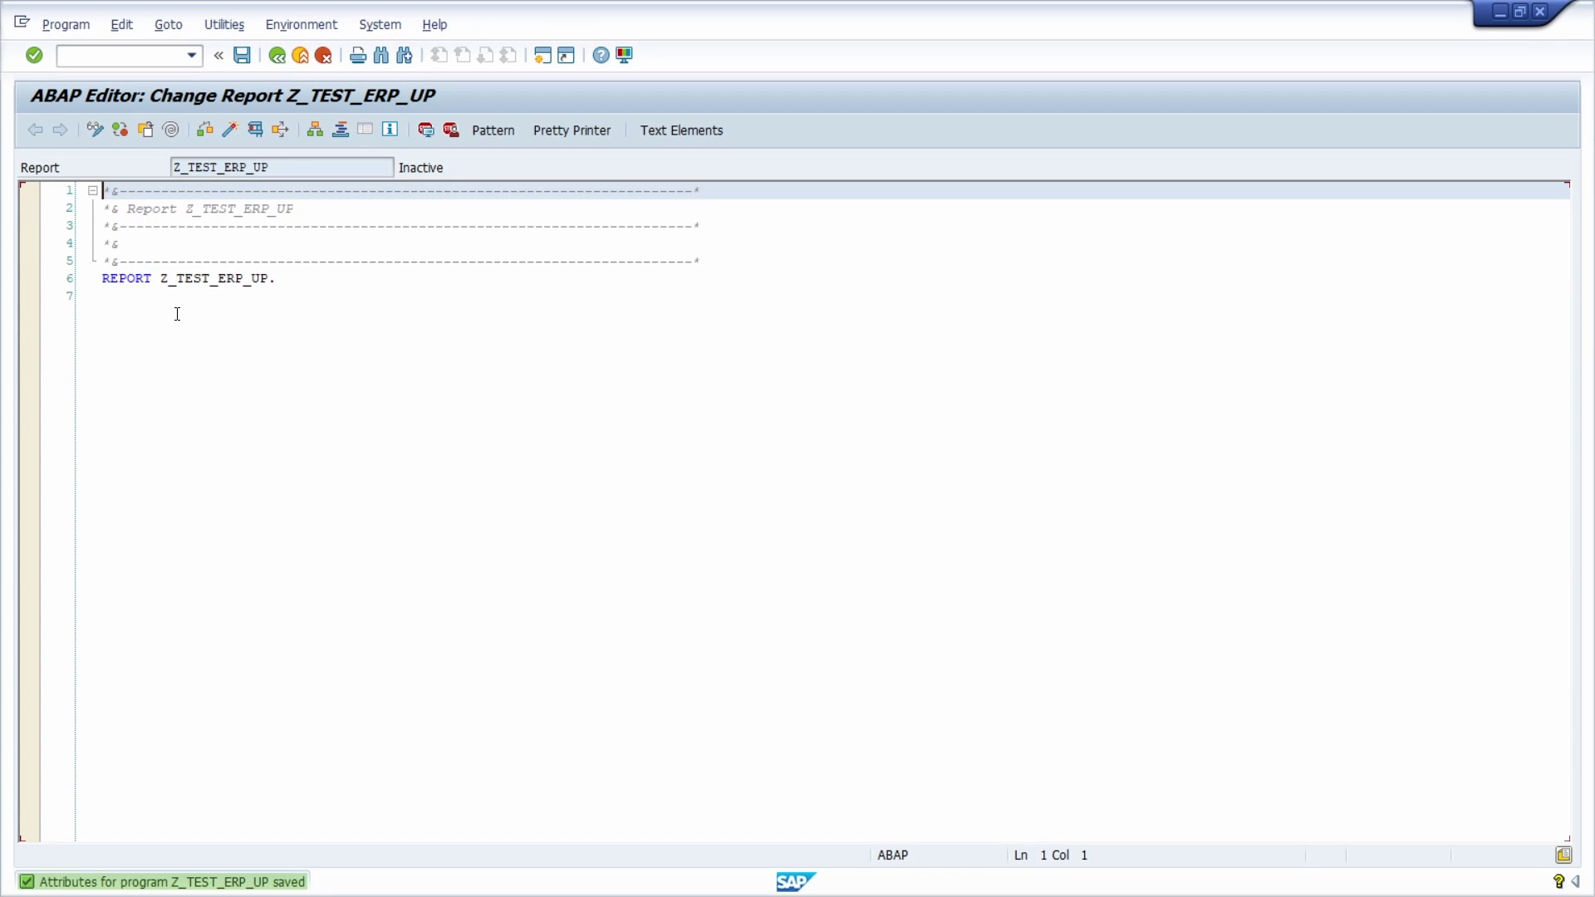
- Paste the blog code at line 7, syntax-check it, and activate the report
{"action": "left_click", "coordinate": [167, 308]}
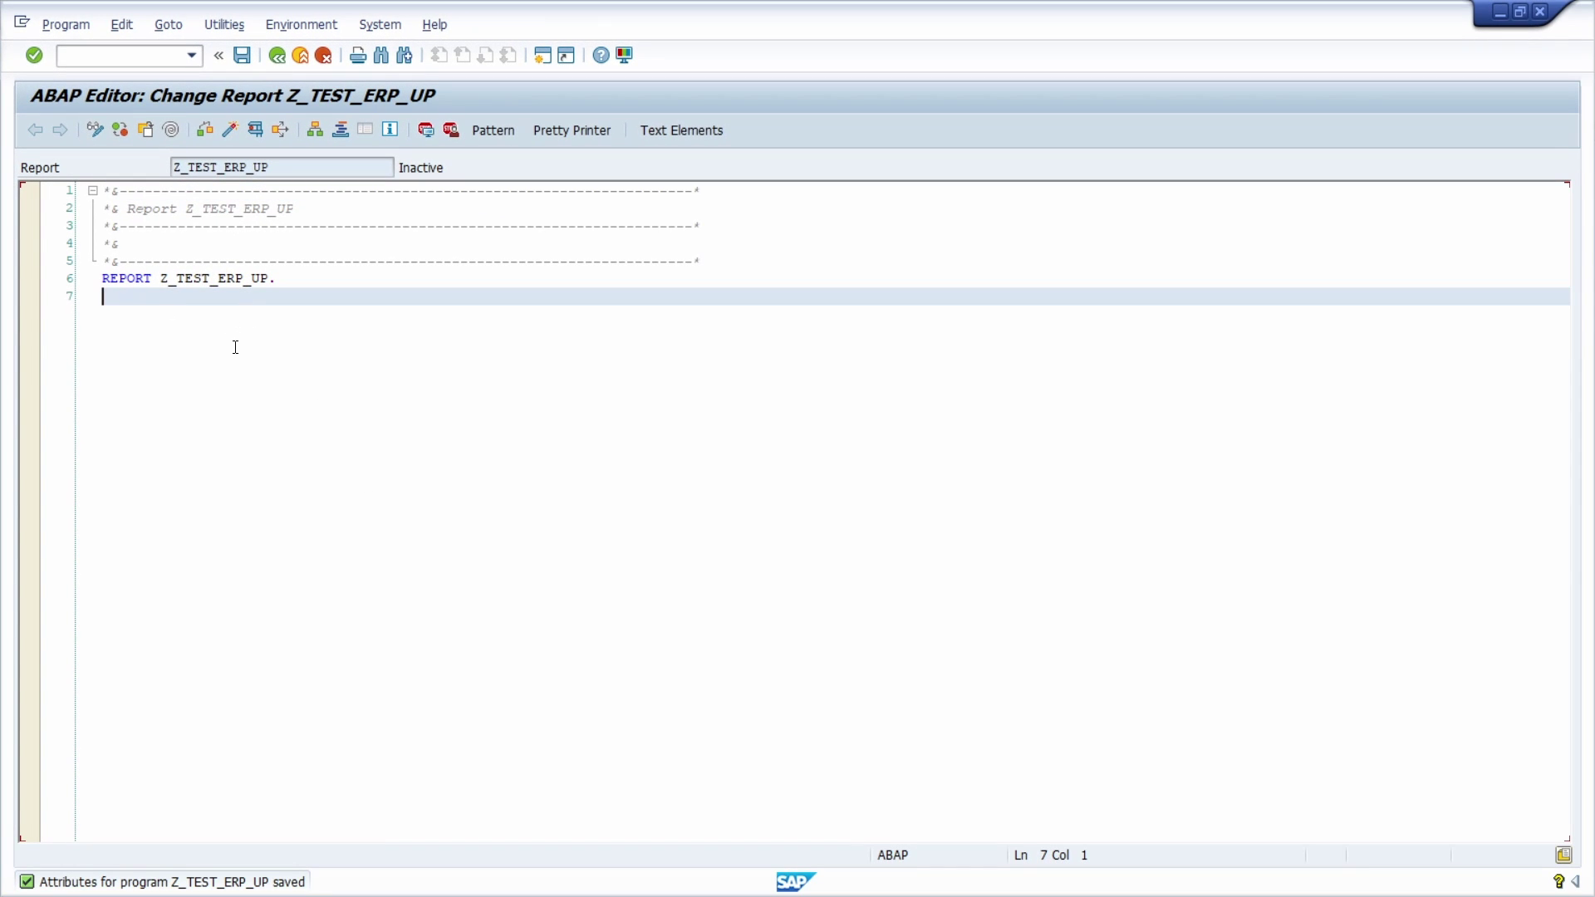
{"action": "key", "text": "ctrl+v"}
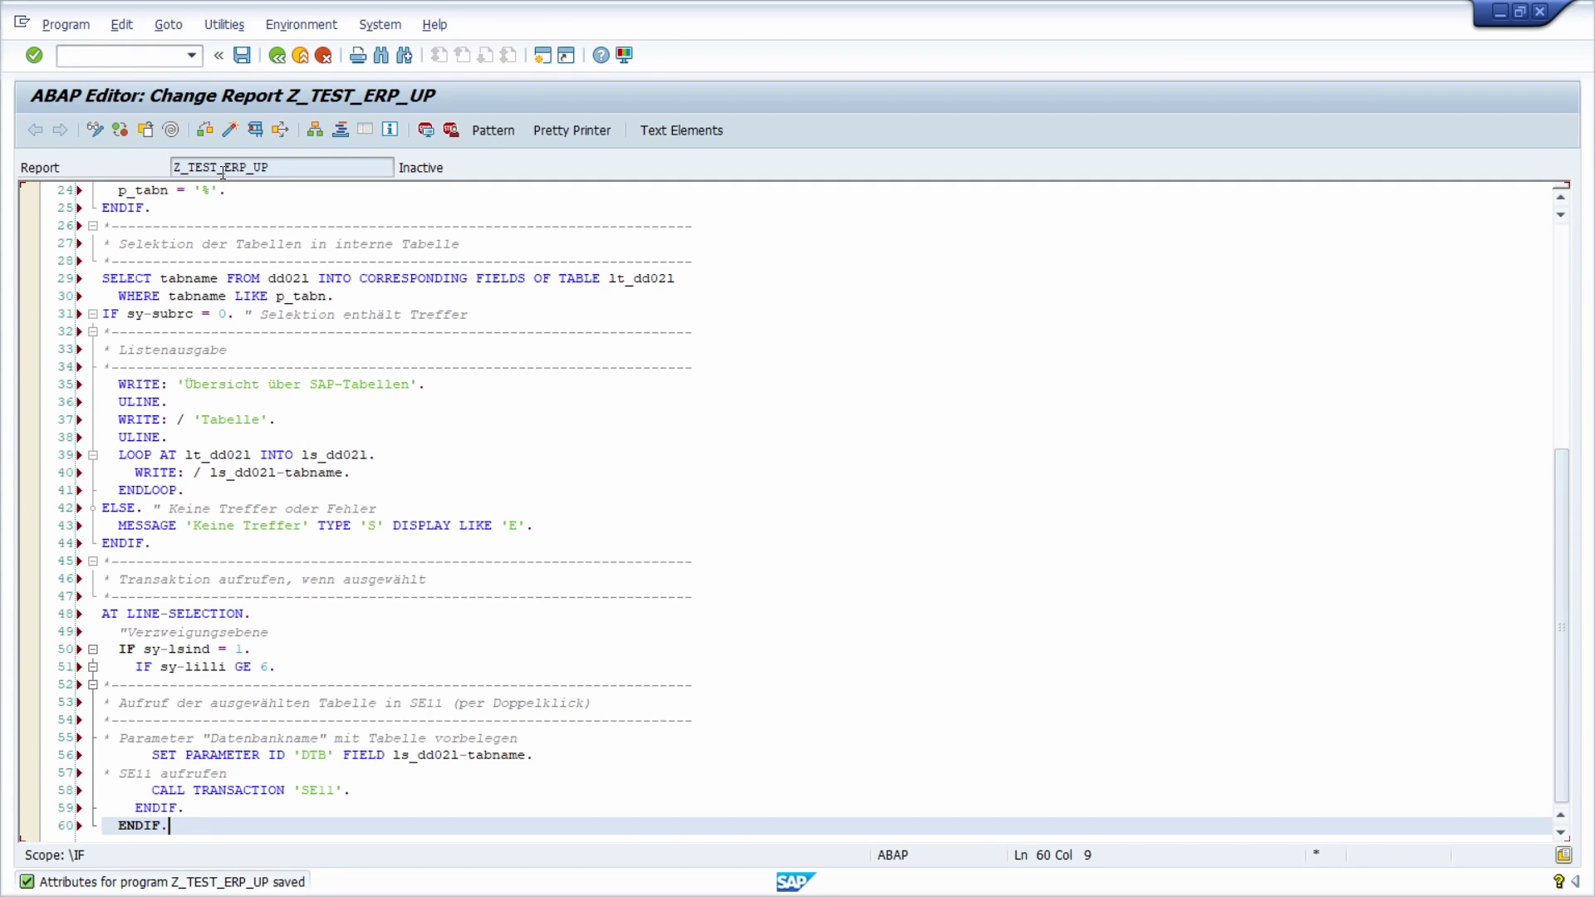
{"action": "left_click", "coordinate": [206, 130]}
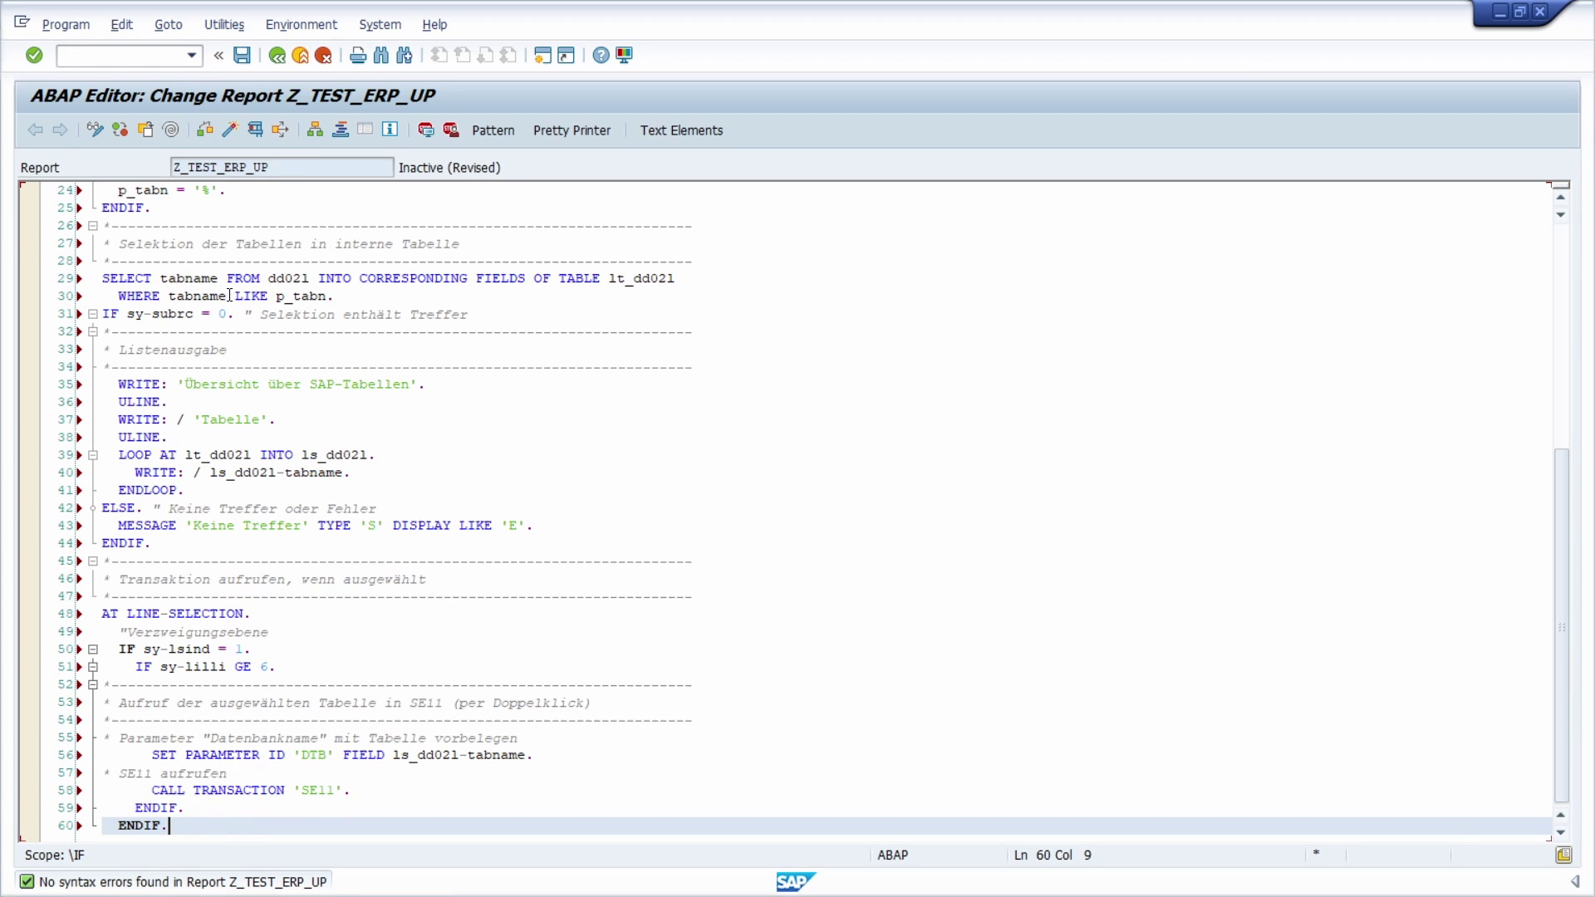
{"action": "left_click", "coordinate": [230, 130]}
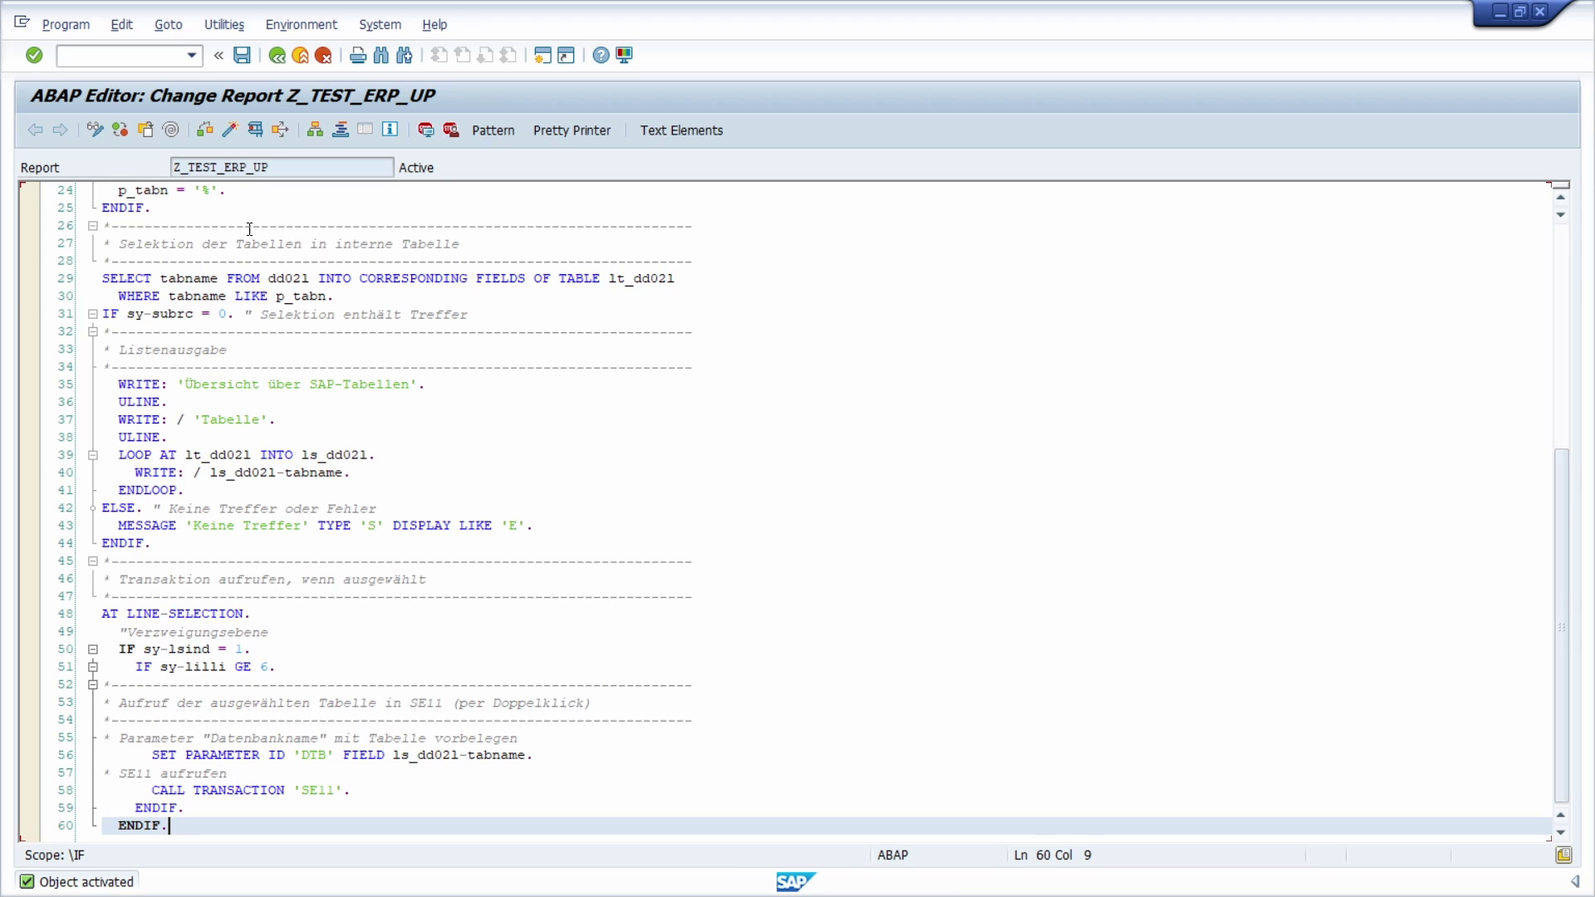
- Return to the initial screen, run Z_TEST_ERP_UP, and enter MA* as the table name pattern
{"action": "left_click", "coordinate": [277, 55]}
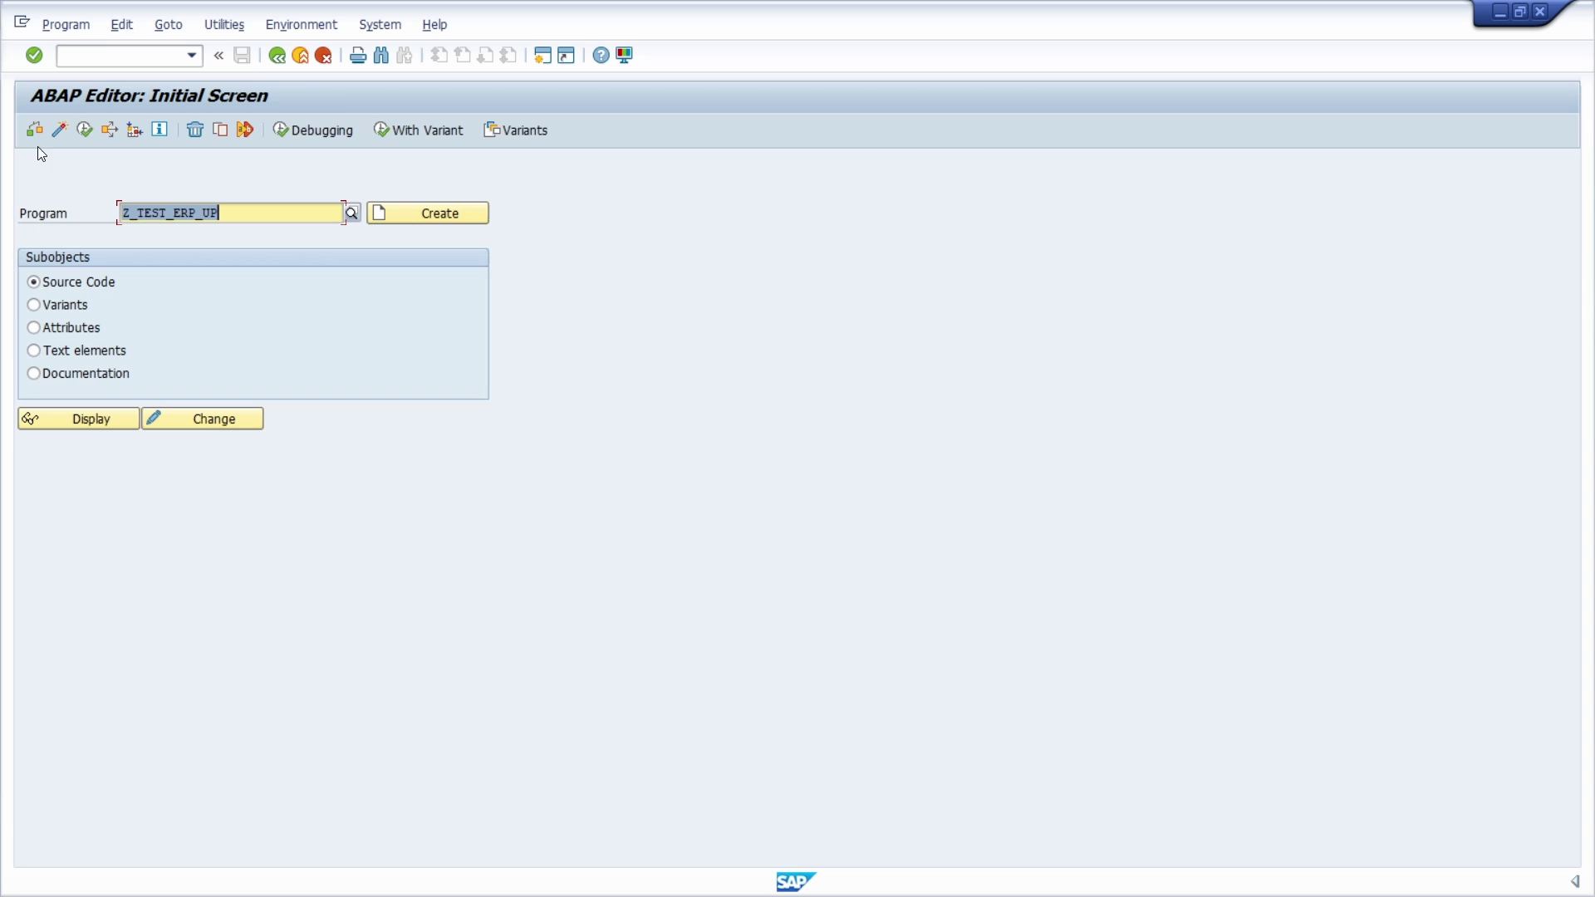
{"action": "left_click", "coordinate": [85, 129]}
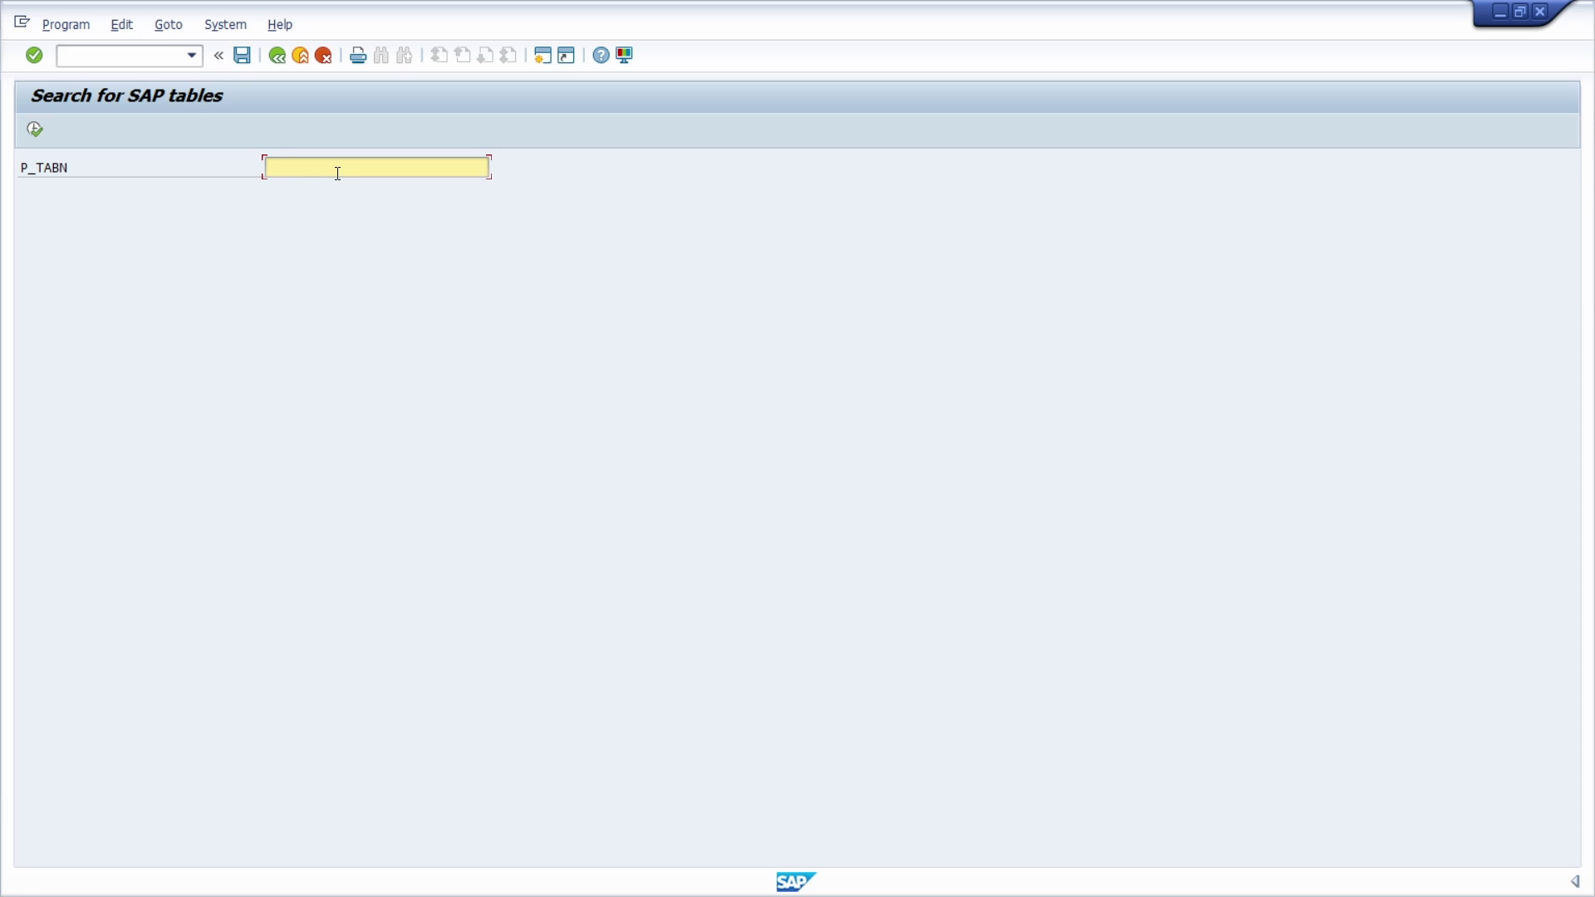
{"action": "type", "text": "M"}
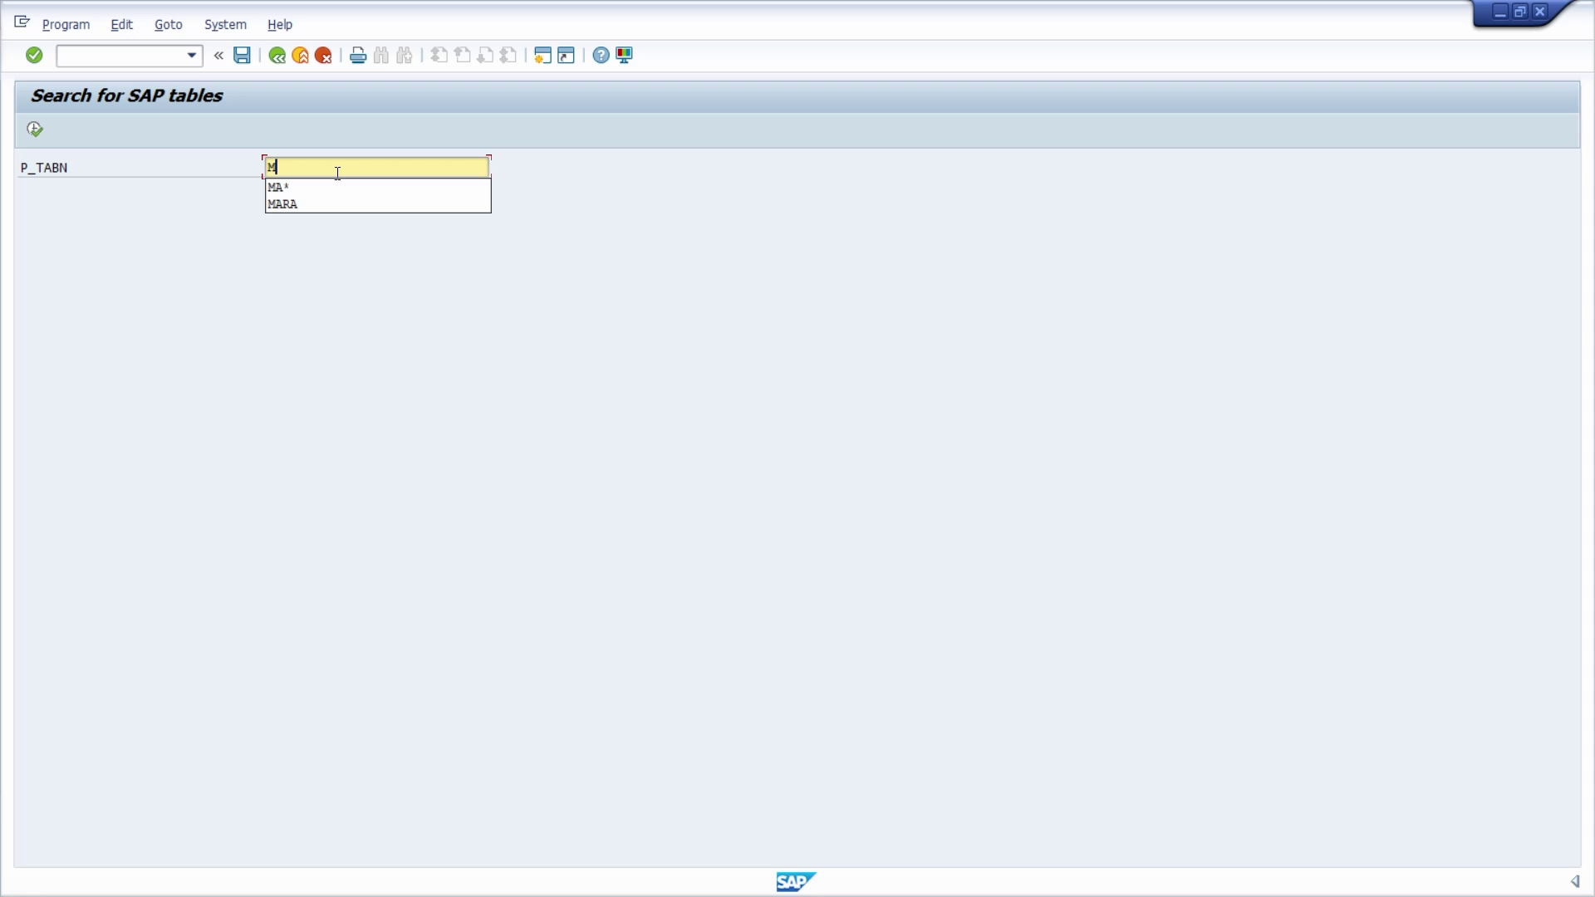
{"action": "type", "text": "A*"}
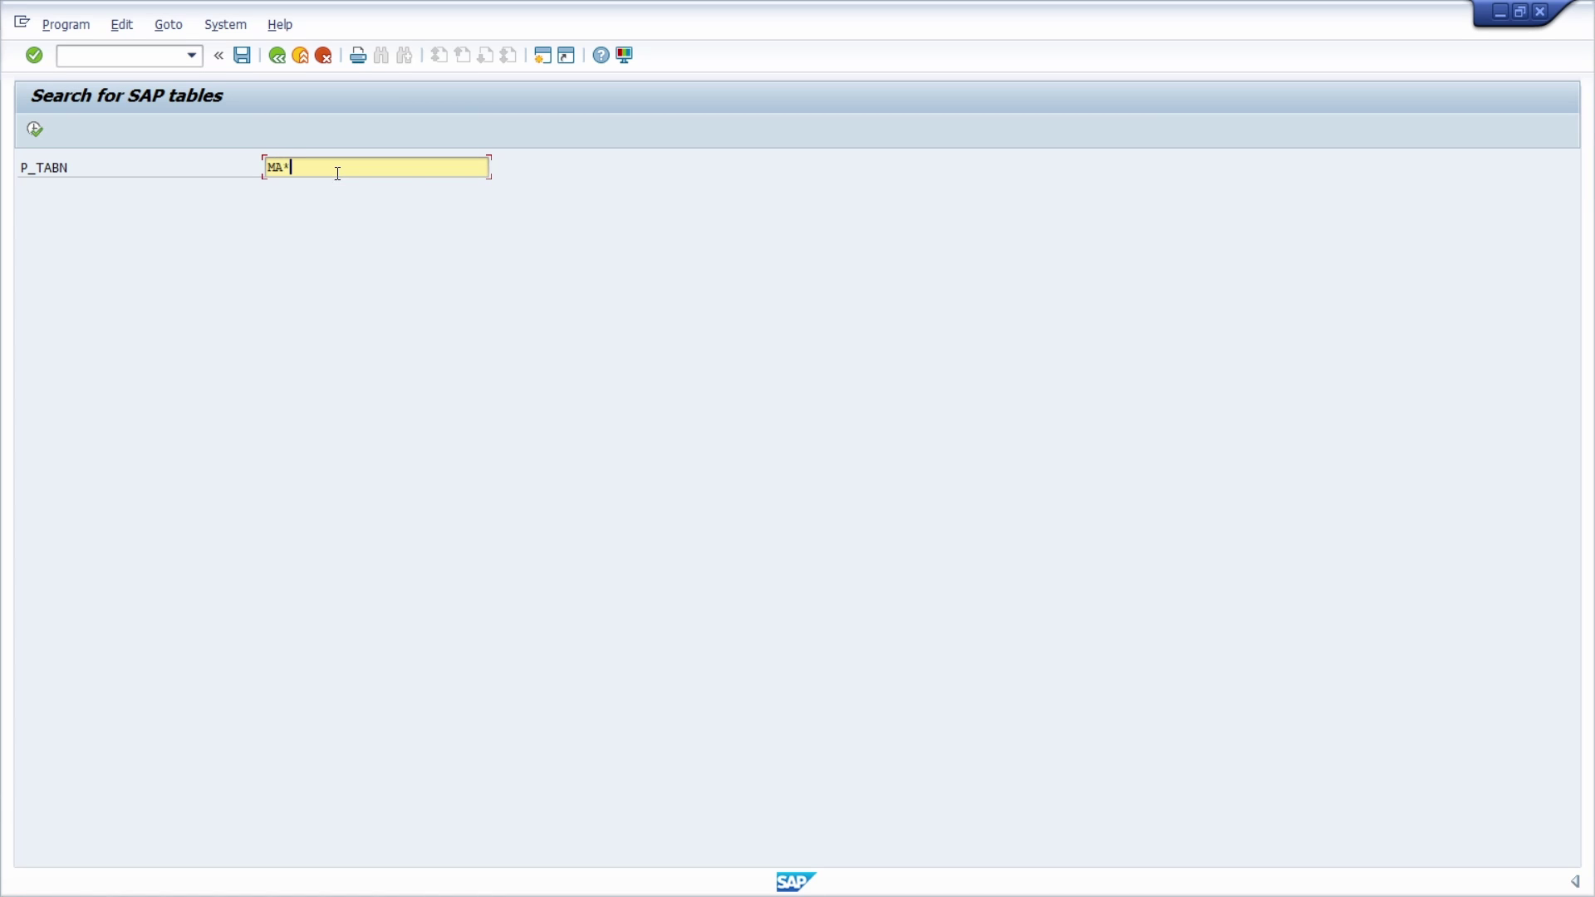
- Execute the search to list tables matching MA*, such as MAU_DOE_MRDATE
{"action": "left_click", "coordinate": [34, 130]}
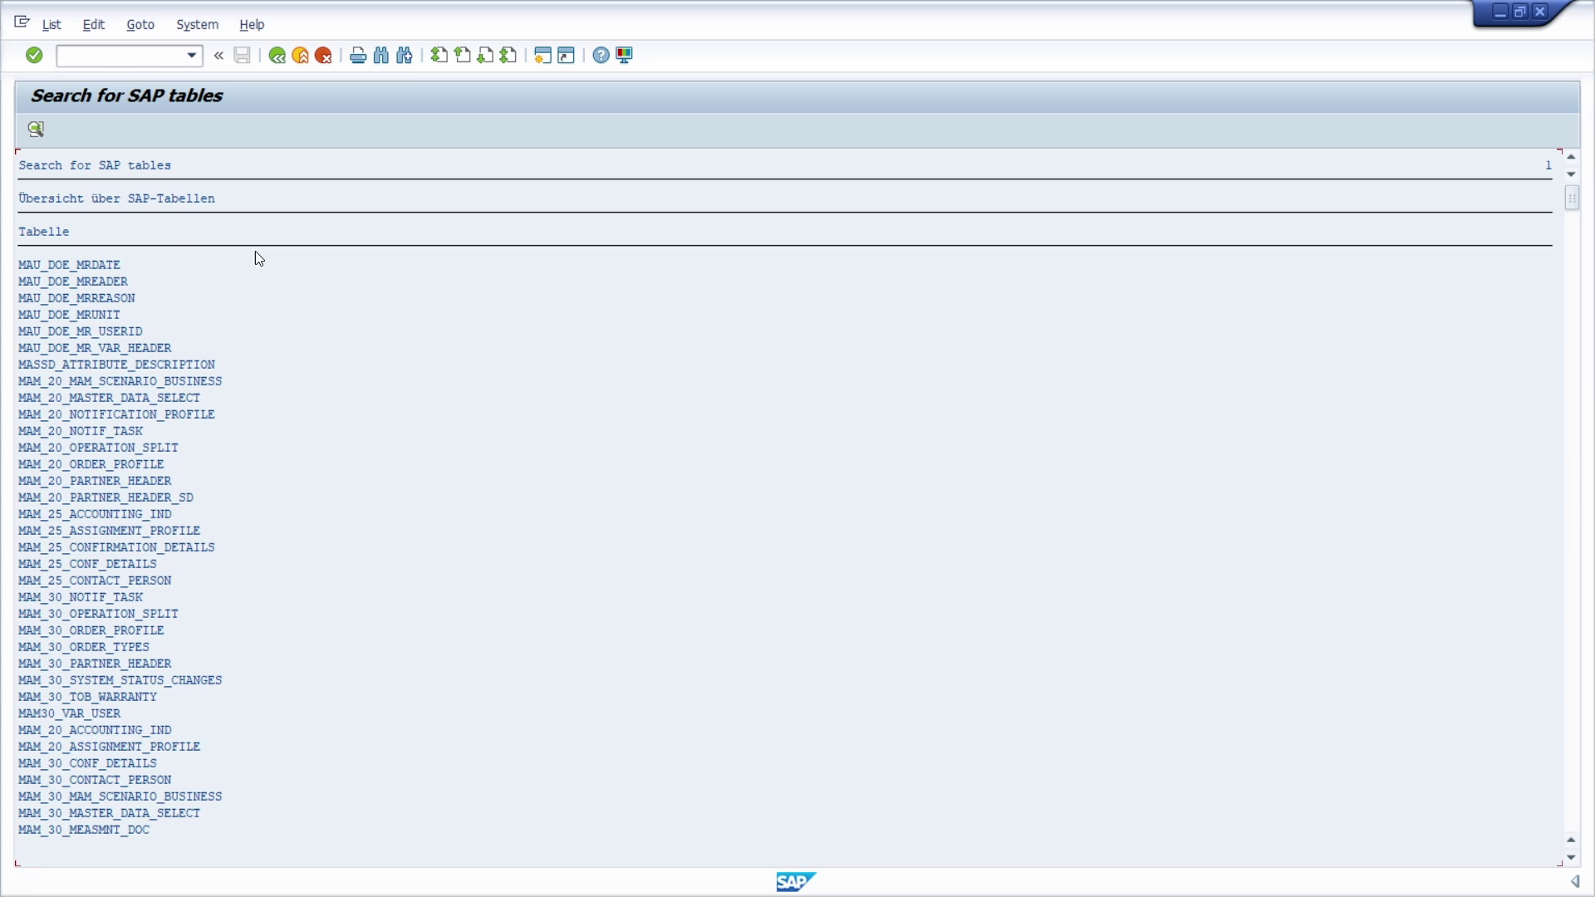